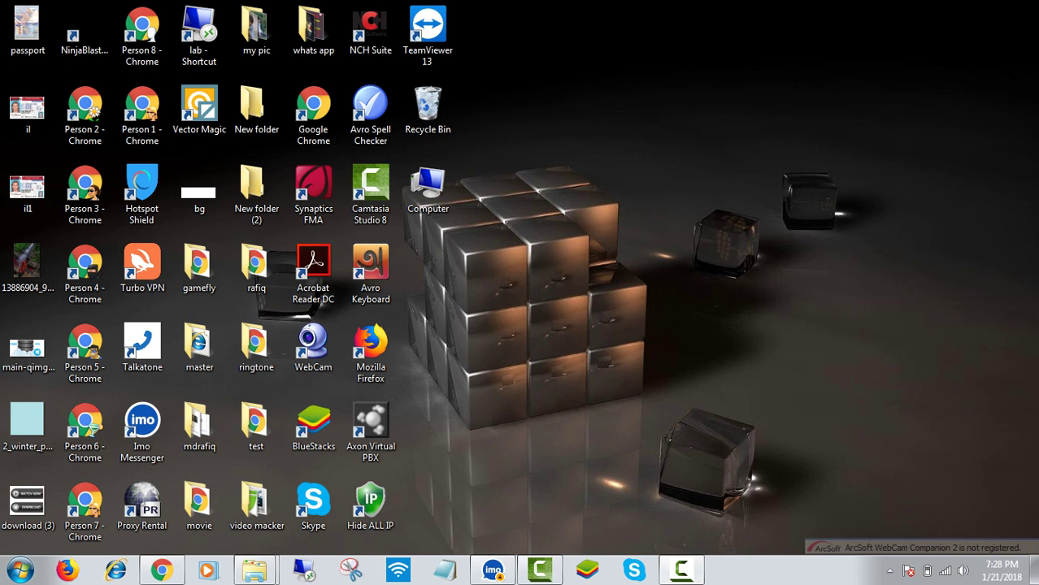
Step: Launch Chrome and go to the bestoffers.world site
left_click(161, 570)
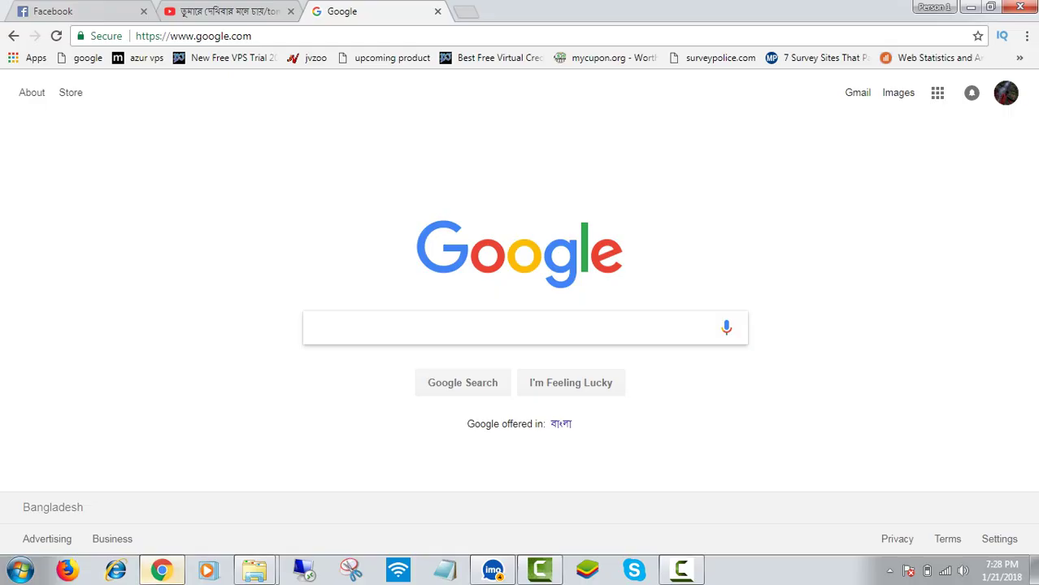
left_click(193, 36)
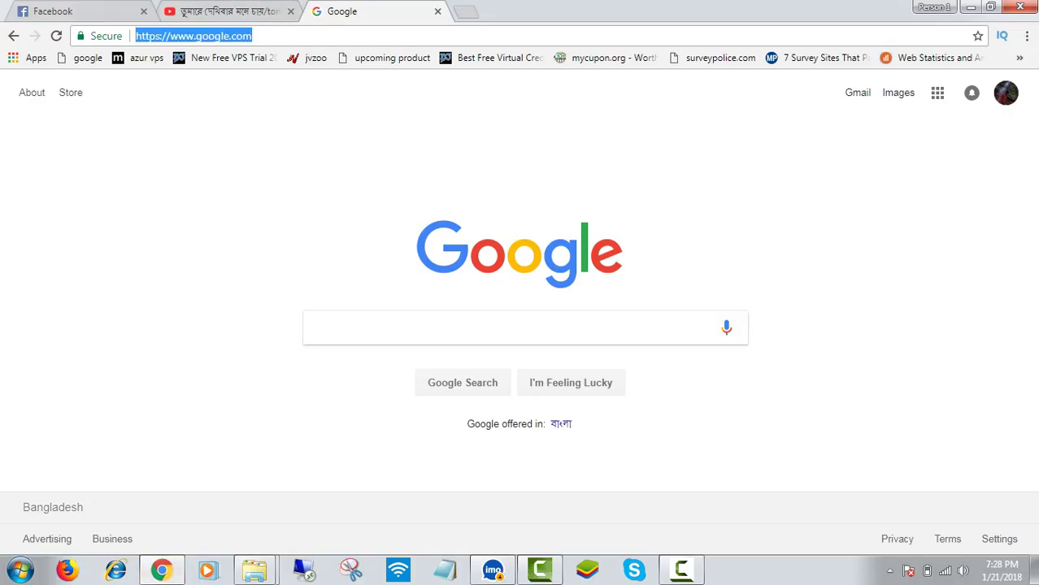
type("be")
key("Return")
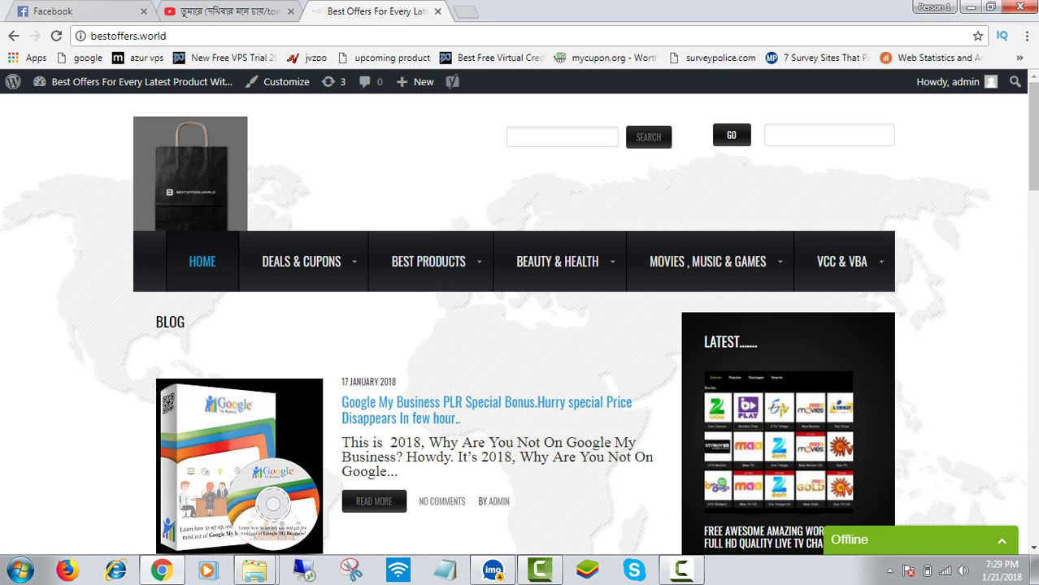
Step: Open the blog's Free VPS category and its free VPS post
mouse_move(841, 261)
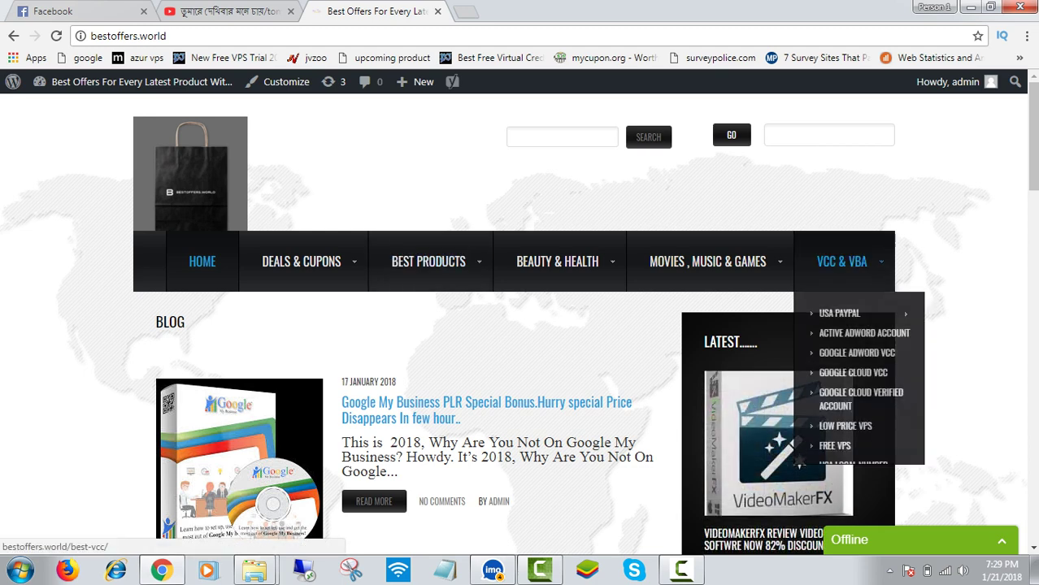
left_click(835, 446)
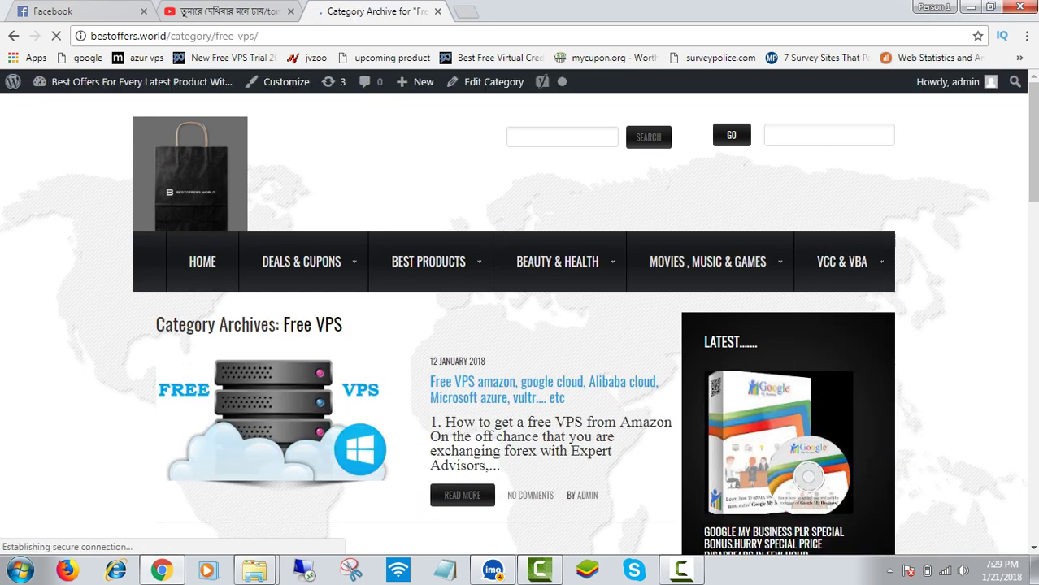
left_click(469, 383)
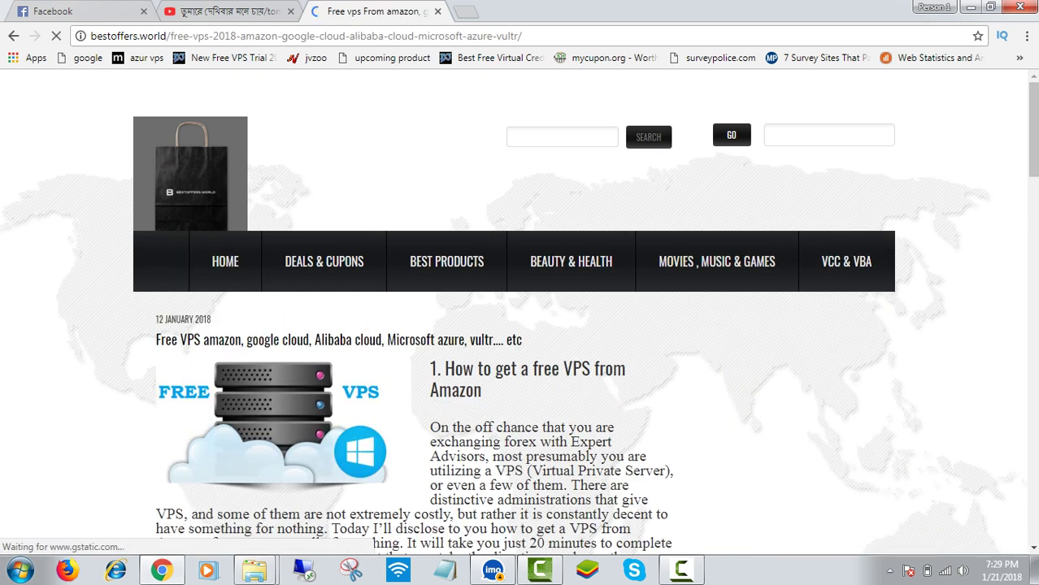
Step: Scroll past the Amazon and Google Cloud sections to the '3. How to get free VPS from Alibaba cloud' heading
scroll(521, 325, "down", 3)
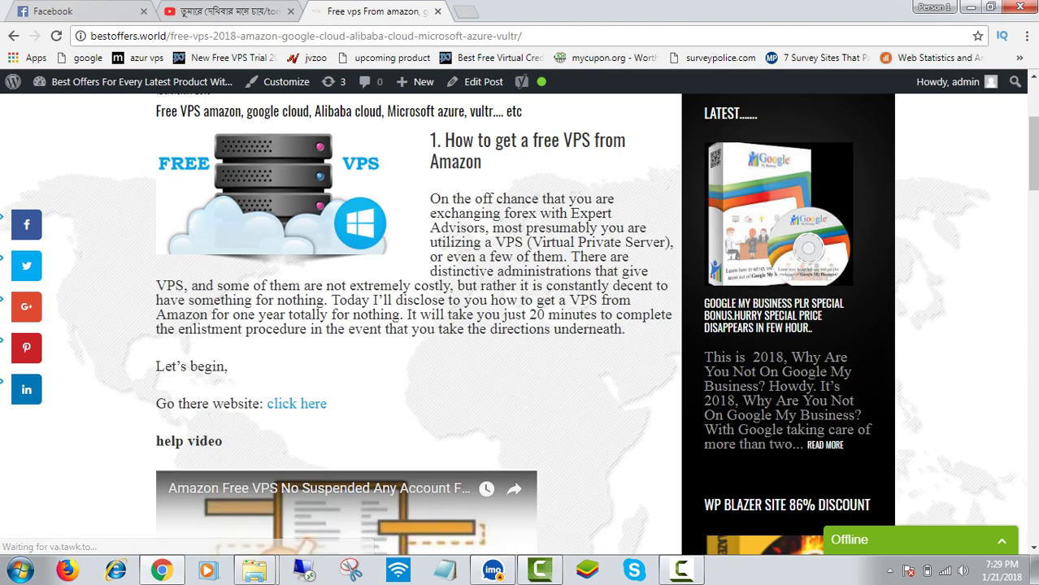
left_click_drag(430, 140, 482, 162)
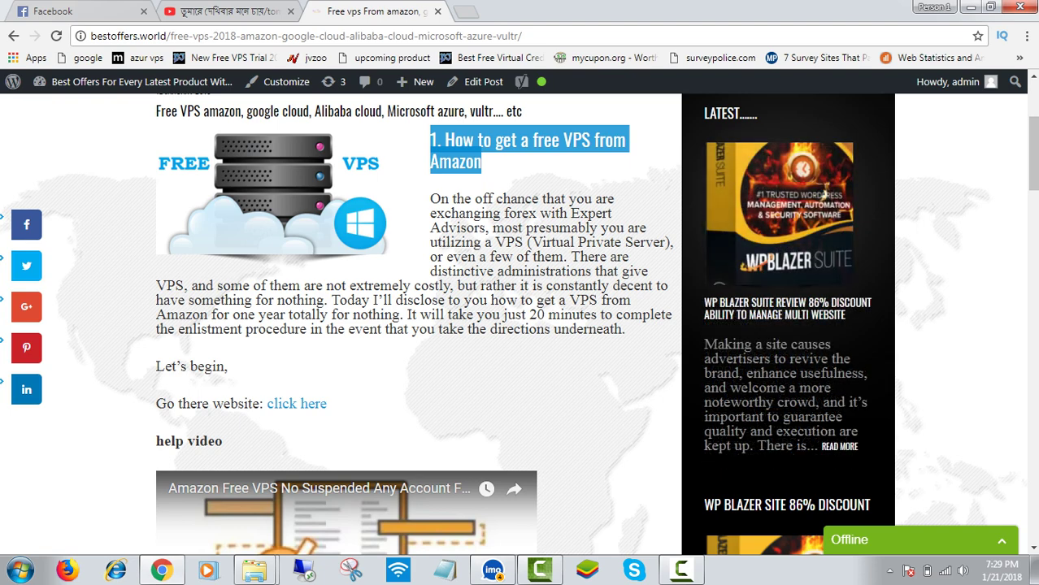
scroll(339, 334, "down", 3)
scroll(339, 334, "down", 2)
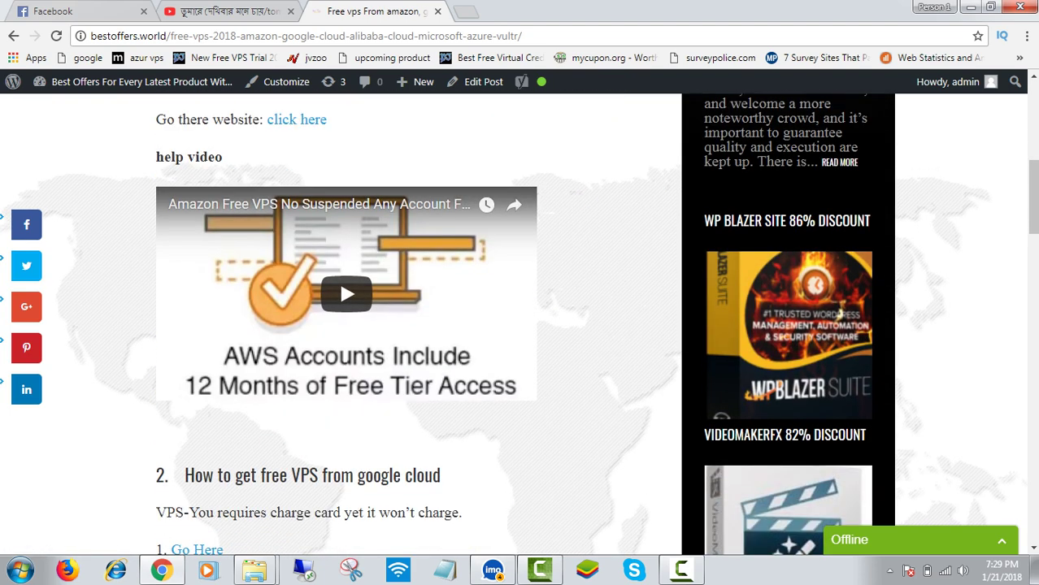
left_click_drag(173, 379, 444, 380)
left_click(443, 381)
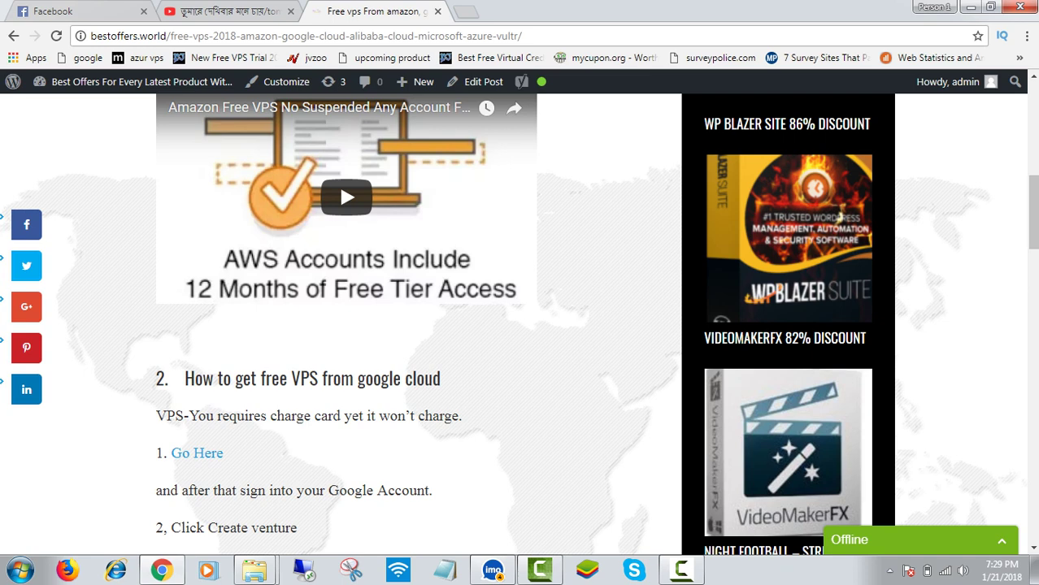
scroll(339, 179, "down", 6)
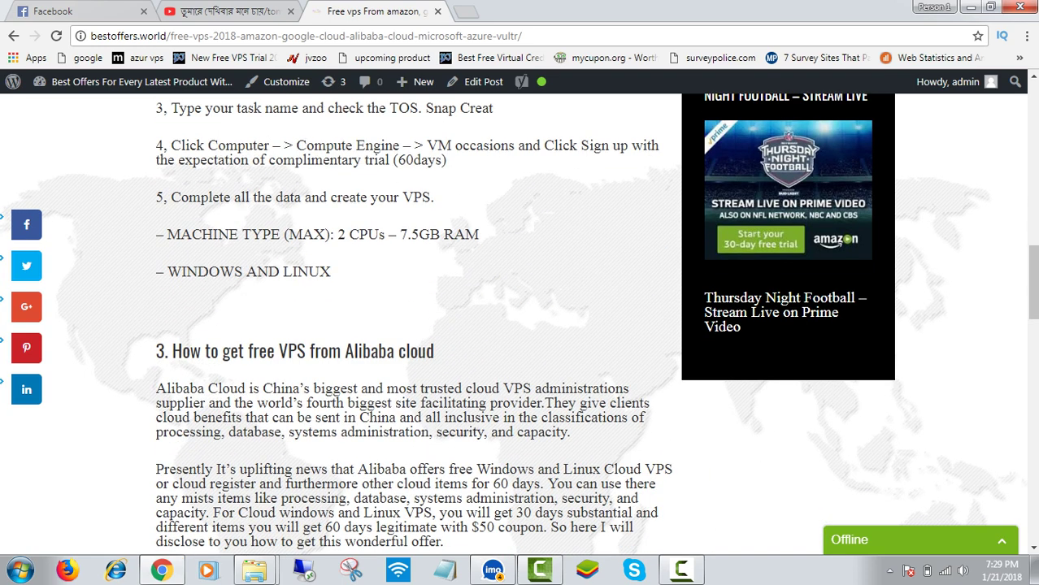
left_click_drag(156, 350, 434, 350)
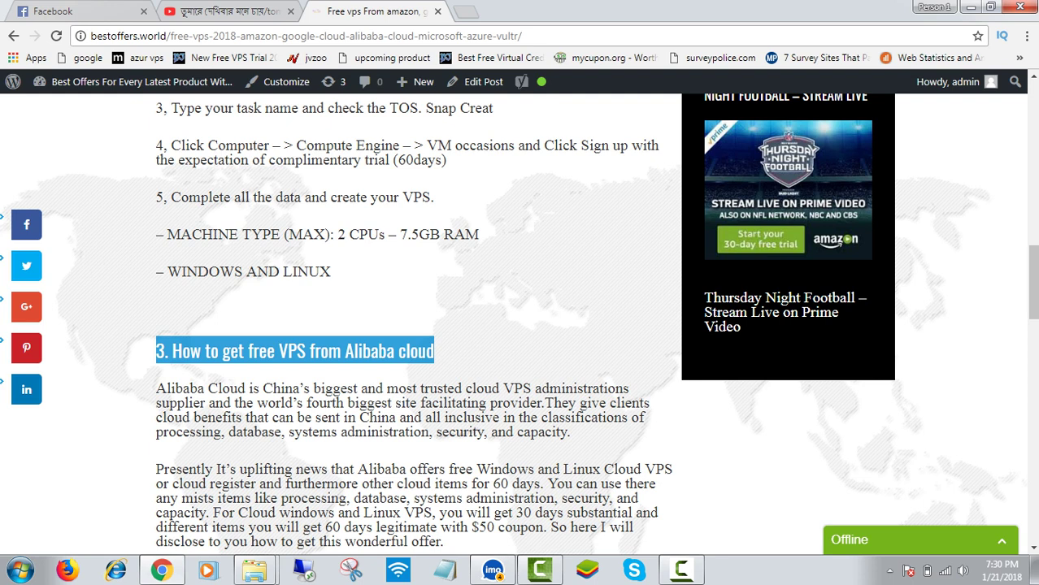
Step: Read through the Alibaba cloud trial steps in the post
scroll(520, 325, "down", 2)
double_click(453, 250)
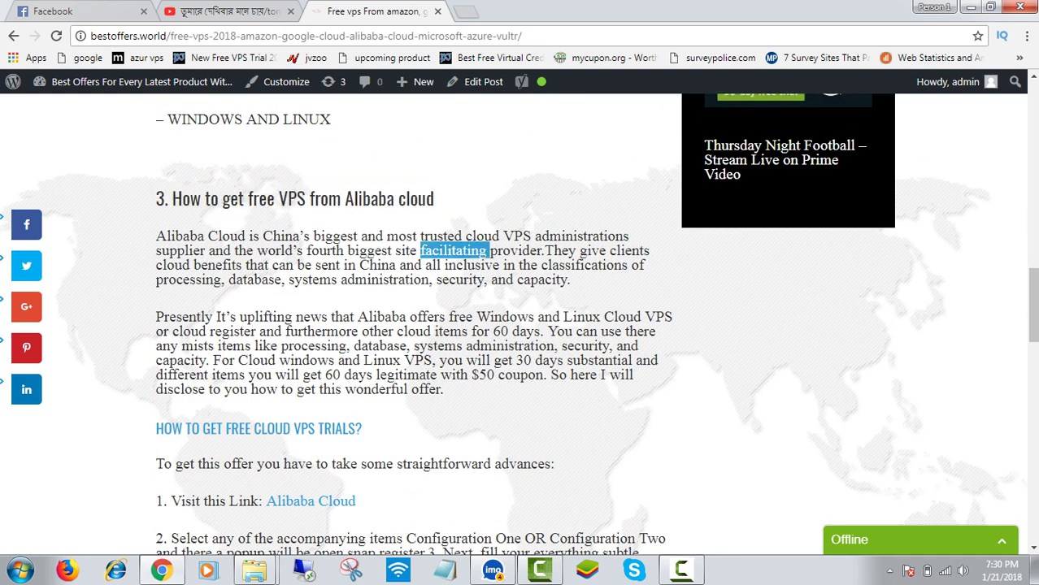
left_click(453, 251)
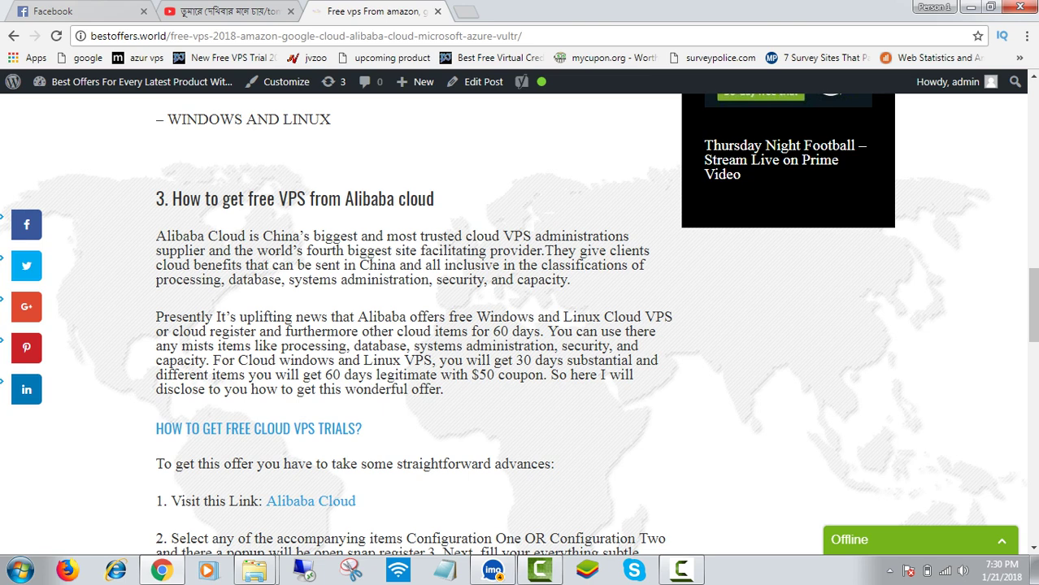
left_click_drag(154, 198, 281, 280)
scroll(282, 280, "up", 2)
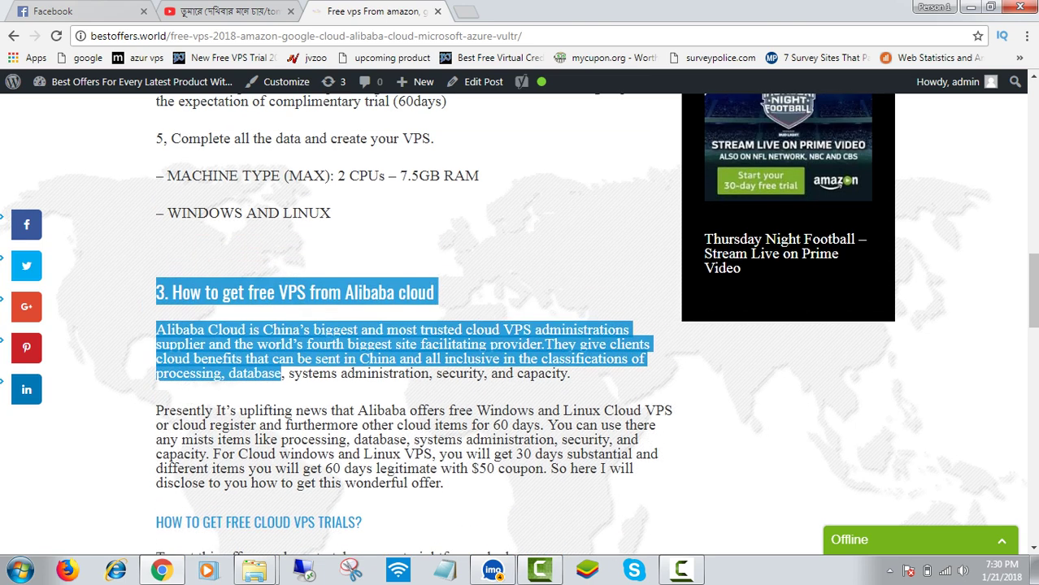
scroll(406, 326, "up", 2)
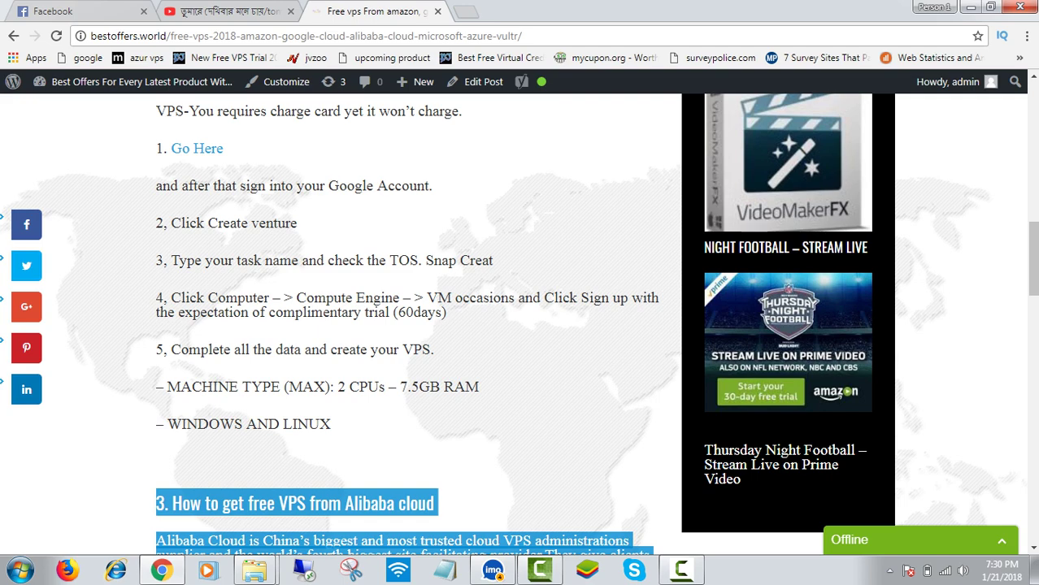
scroll(520, 326, "down", 2)
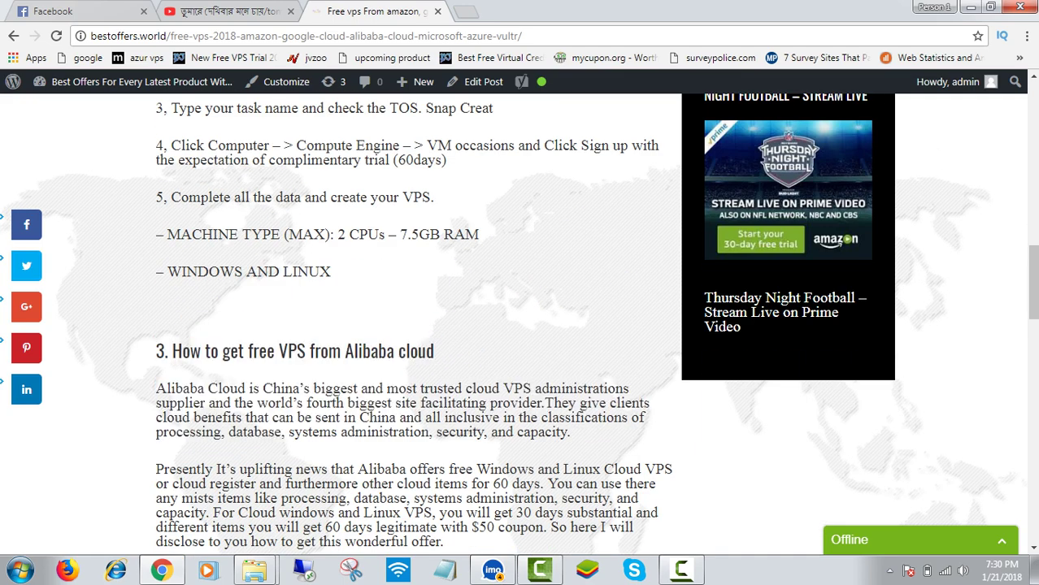
scroll(520, 325, "down", 3)
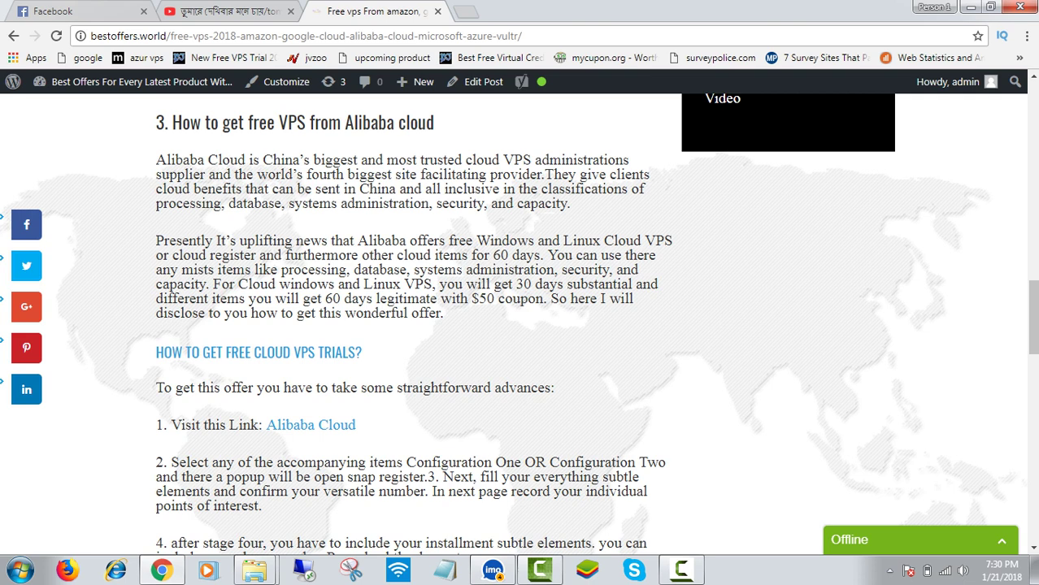
scroll(520, 325, "down", 2)
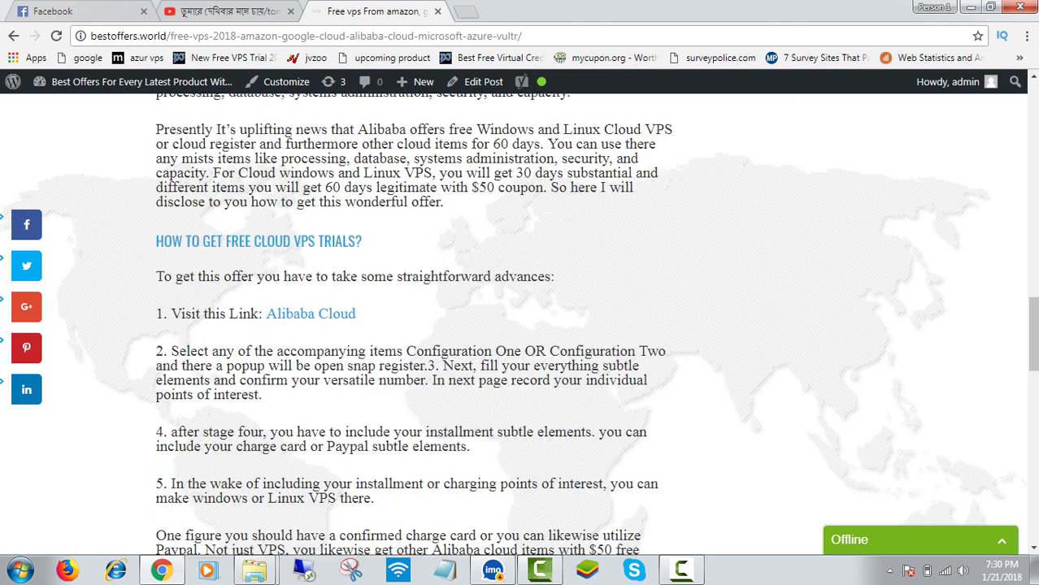
scroll(520, 325, "up", 2)
Step: Follow the post's step 1 Alibaba Cloud link to the signup page
left_click_drag(156, 160, 362, 352)
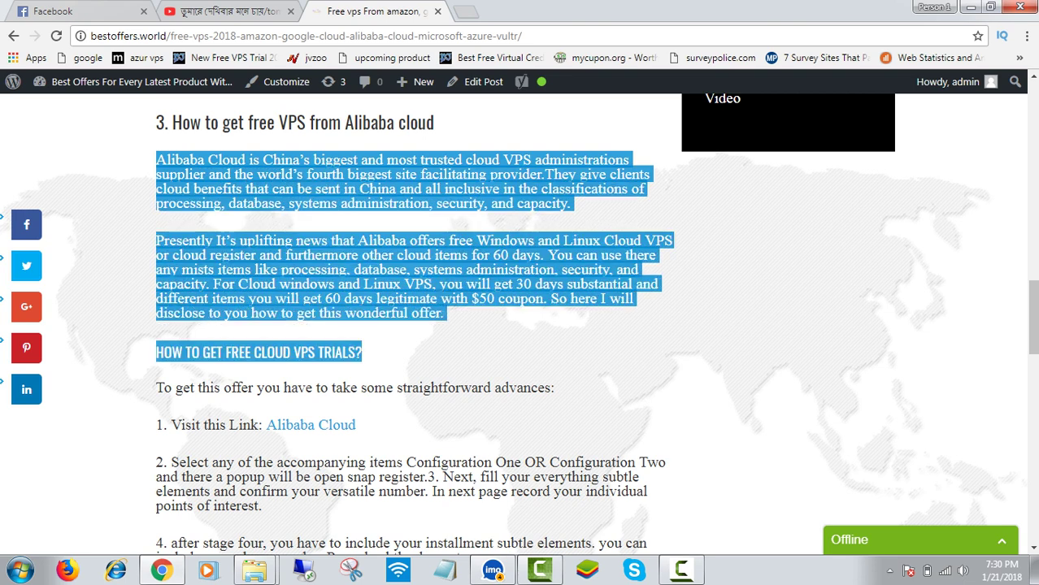
left_click(363, 352)
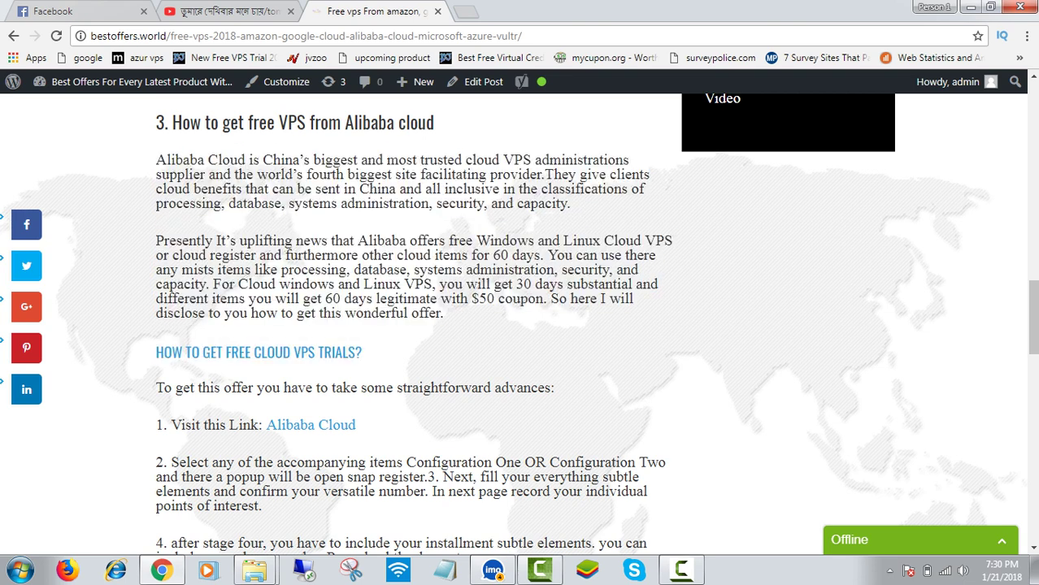
scroll(520, 325, "down", 1)
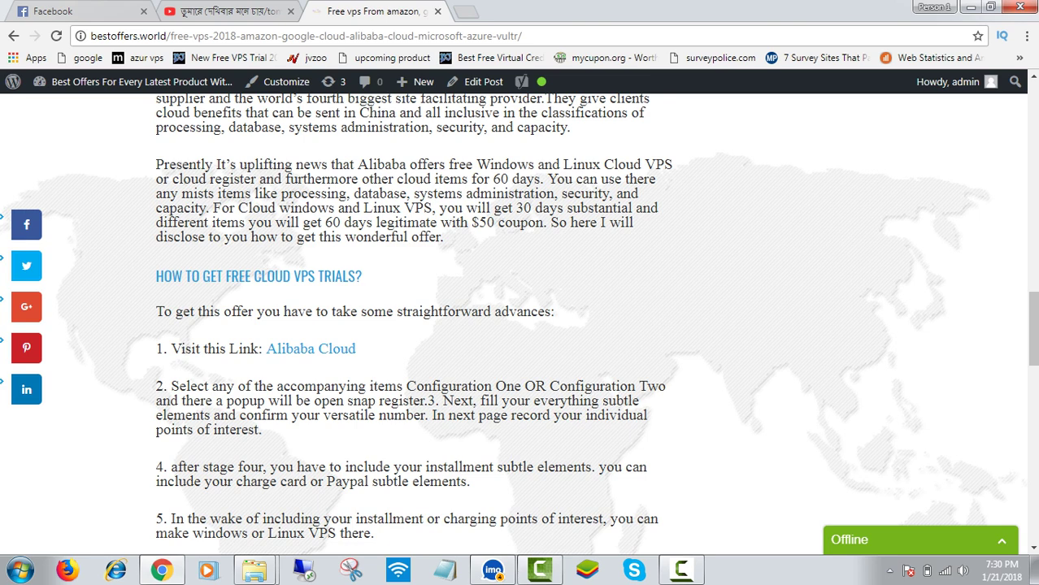
left_click(310, 349)
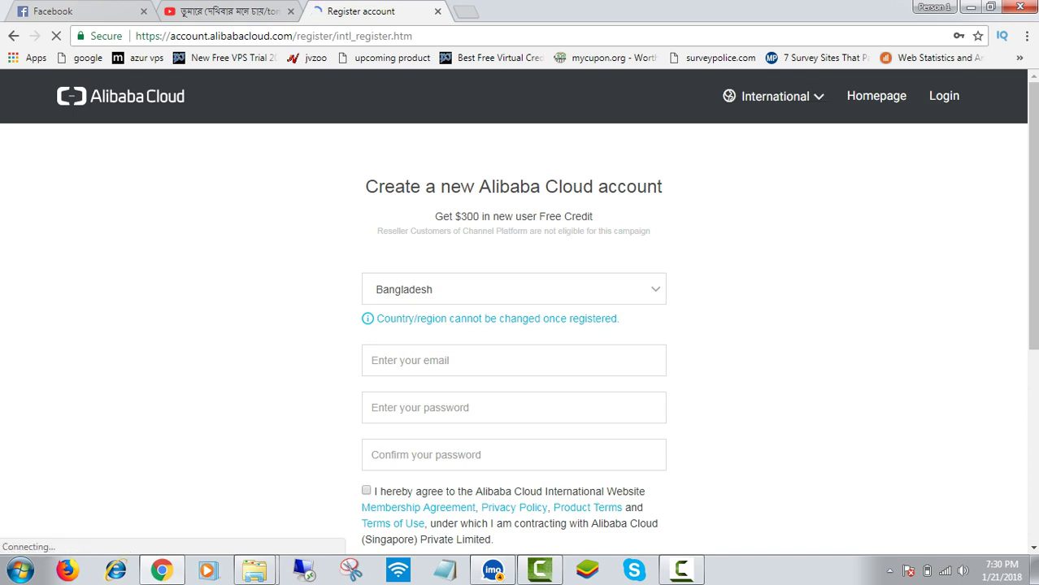
Step: Review the registration page's $300 new user Free Credit offer and locate the empty form
left_click_drag(365, 186, 593, 217)
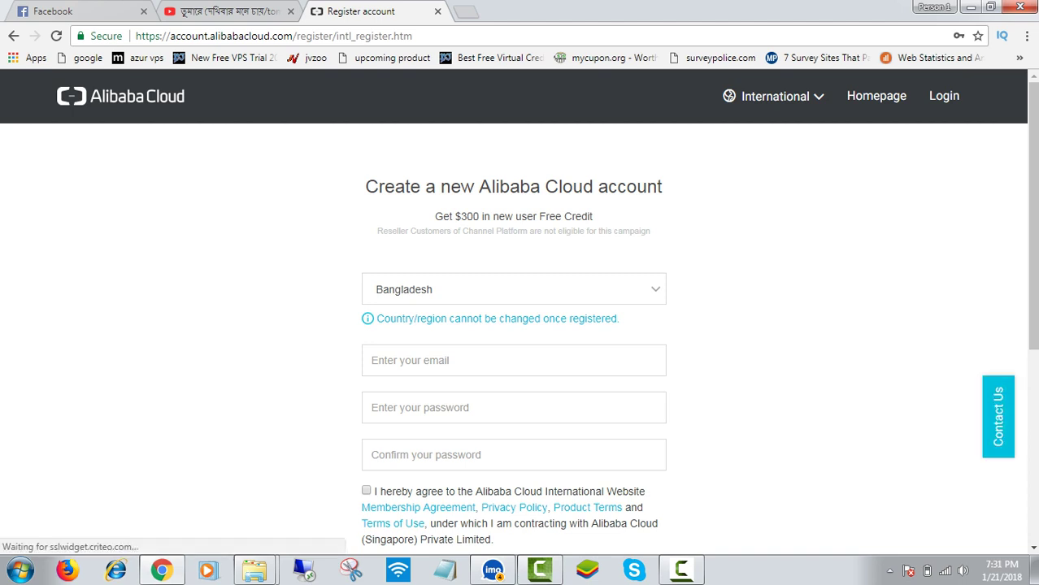
left_click_drag(435, 217, 592, 217)
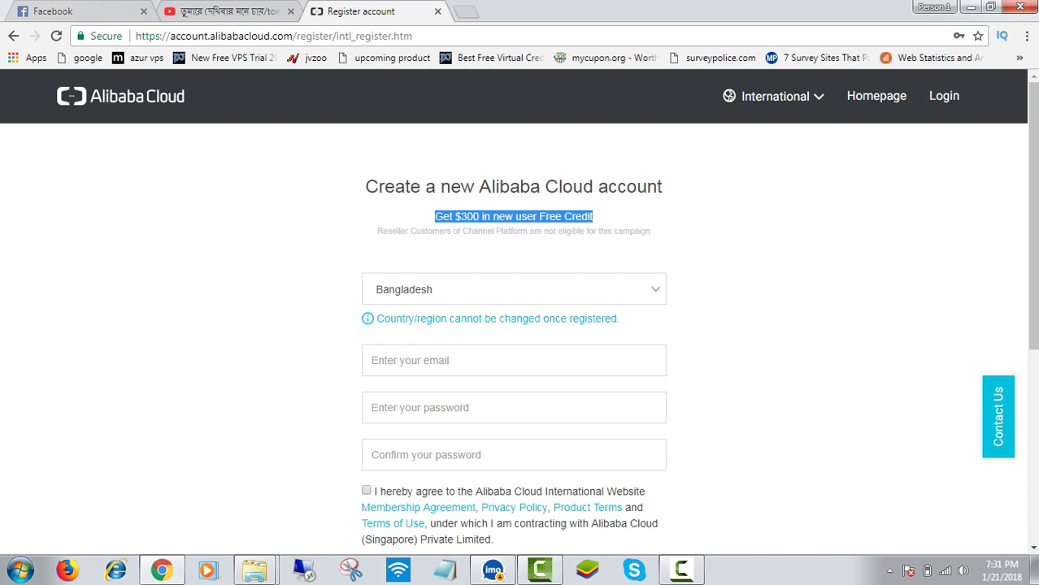
left_click(593, 216)
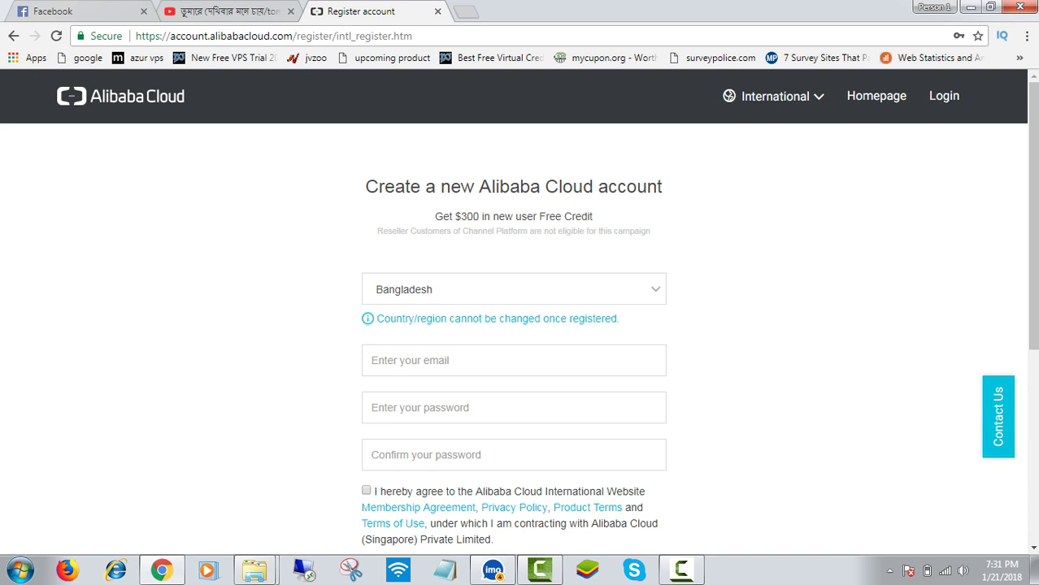
scroll(514, 309, "down", 3)
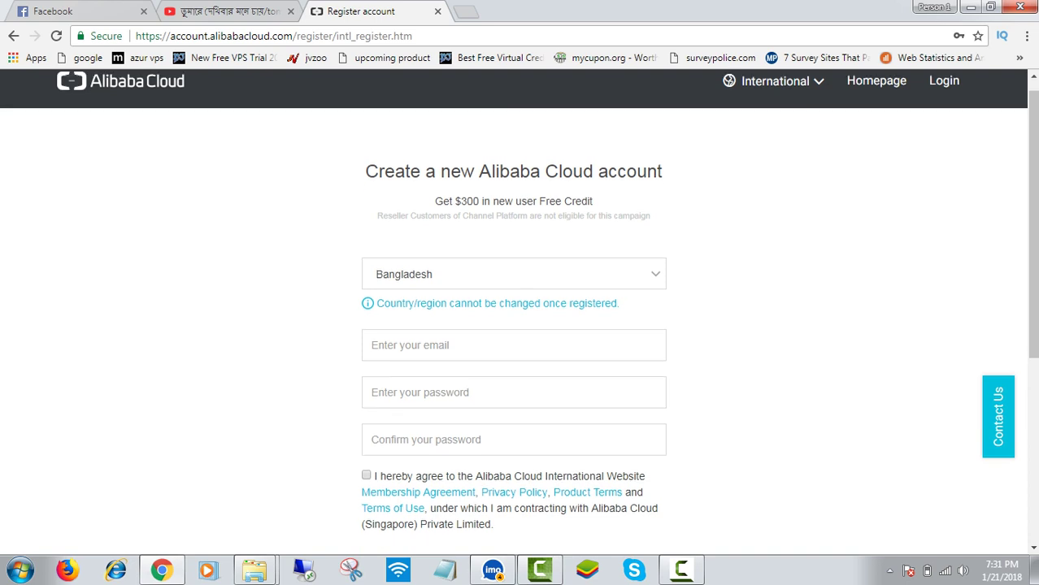
scroll(513, 309, "up", 2)
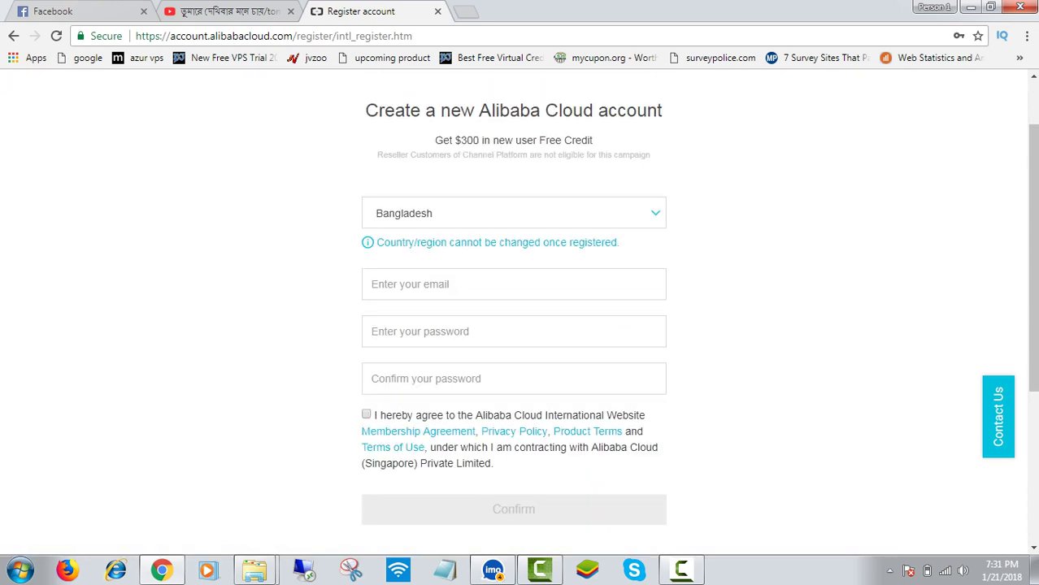
Step: Keep Bangladesh as the country and enter the account e-mail address
left_click(513, 213)
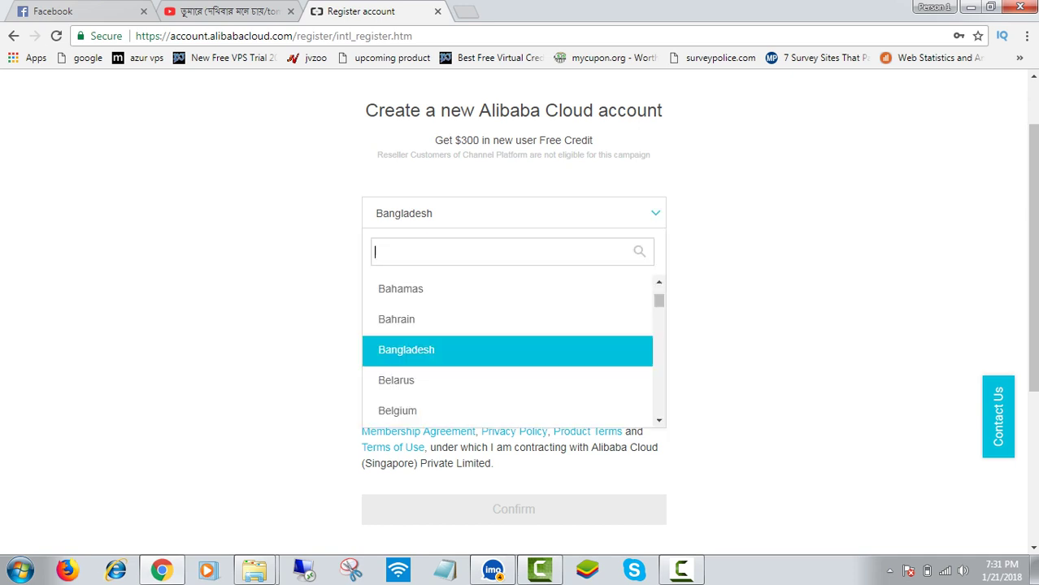
left_click(511, 348)
scroll(513, 309, "down", 1)
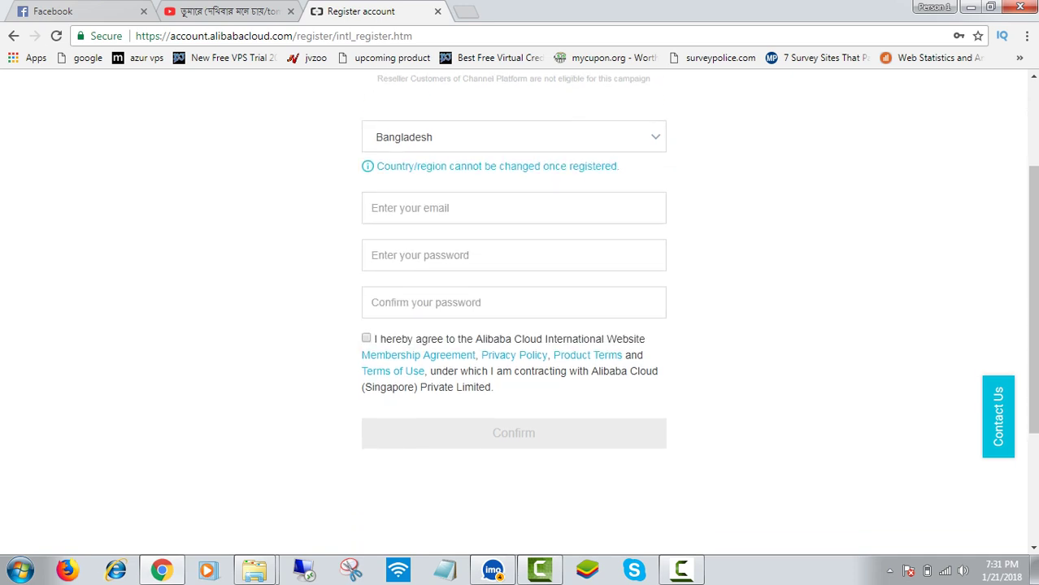
left_click(514, 208)
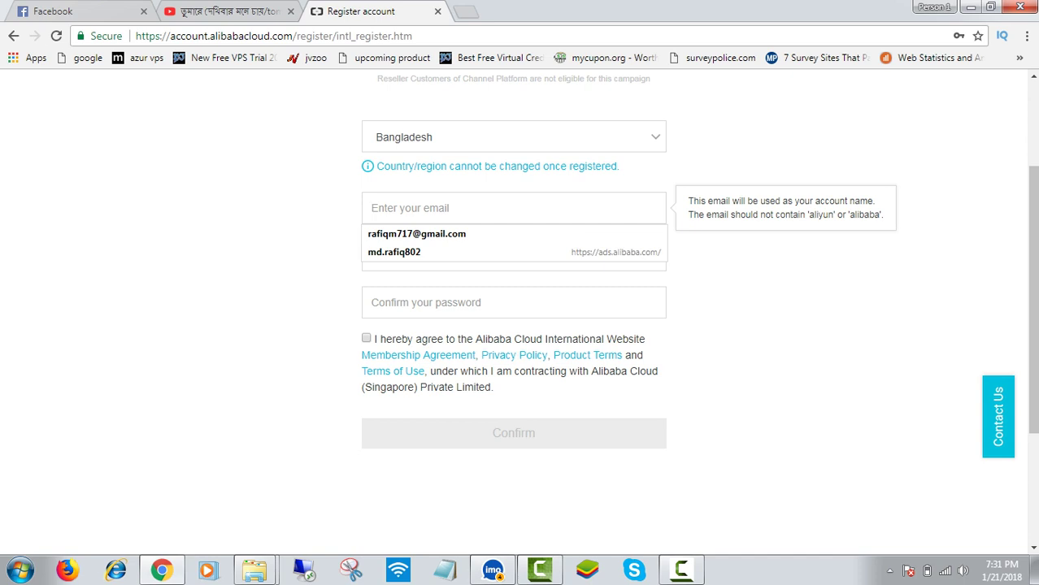
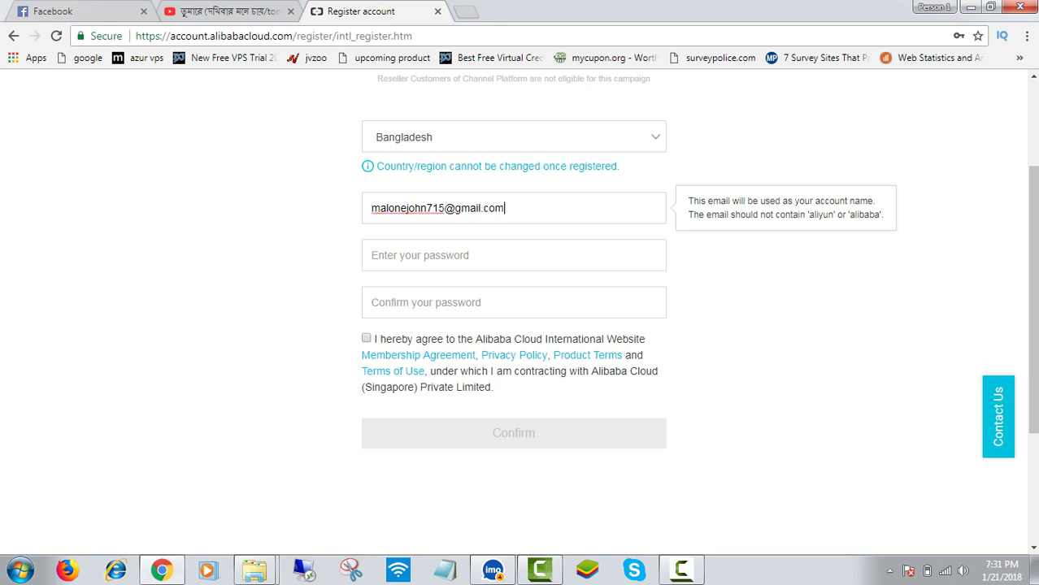
Step: Set the account password and enter it again to confirm
left_click(423, 255)
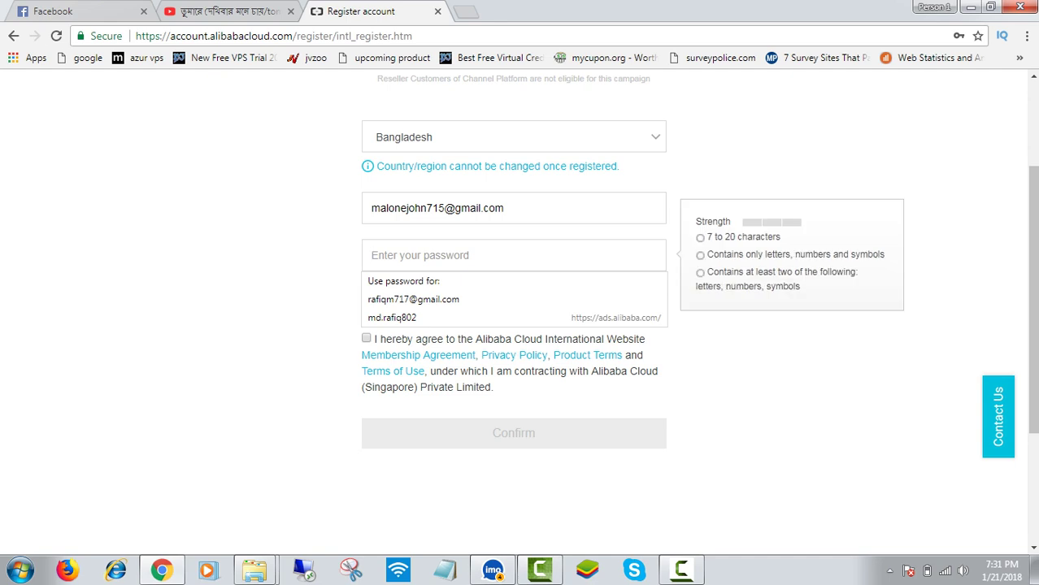
type("abc******")
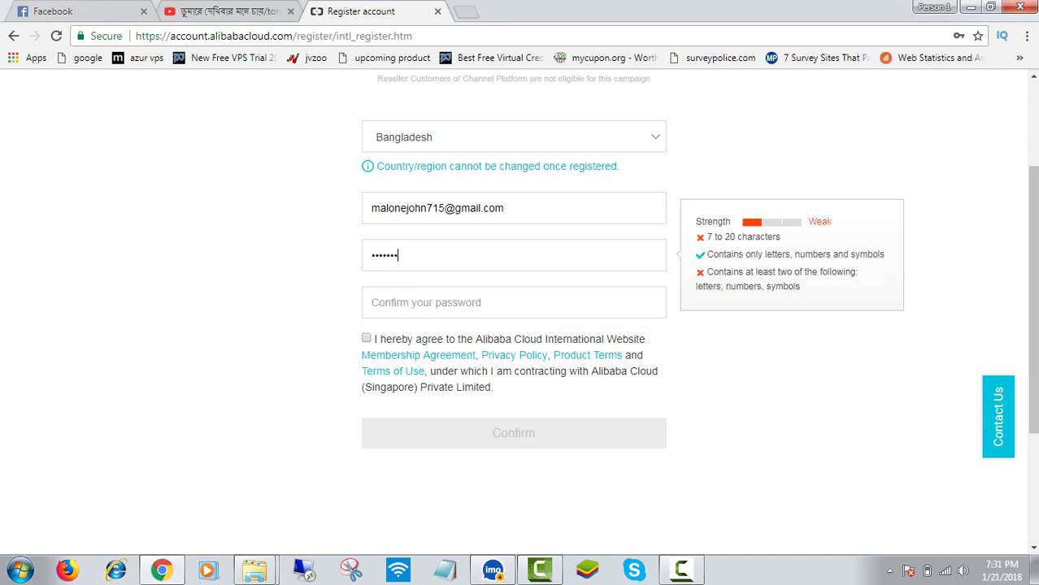
key("BackSpace")
key("BackSpace")
key("BackSpace")
key("BackSpace")
key("BackSpace")
key("BackSpace")
key("BackSpace")
key("BackSpace")
key("BackSpace")
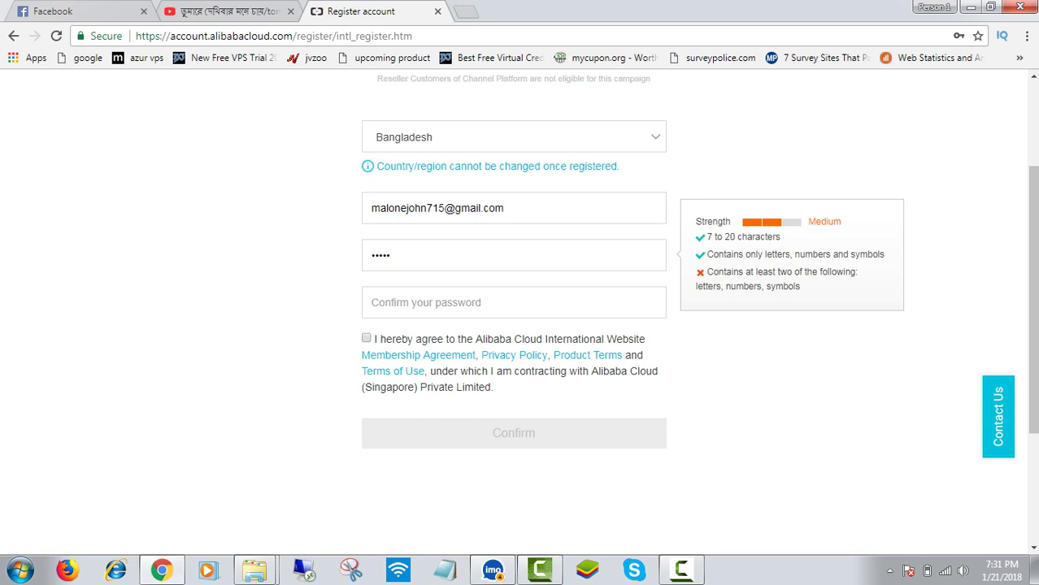
type("•••••")
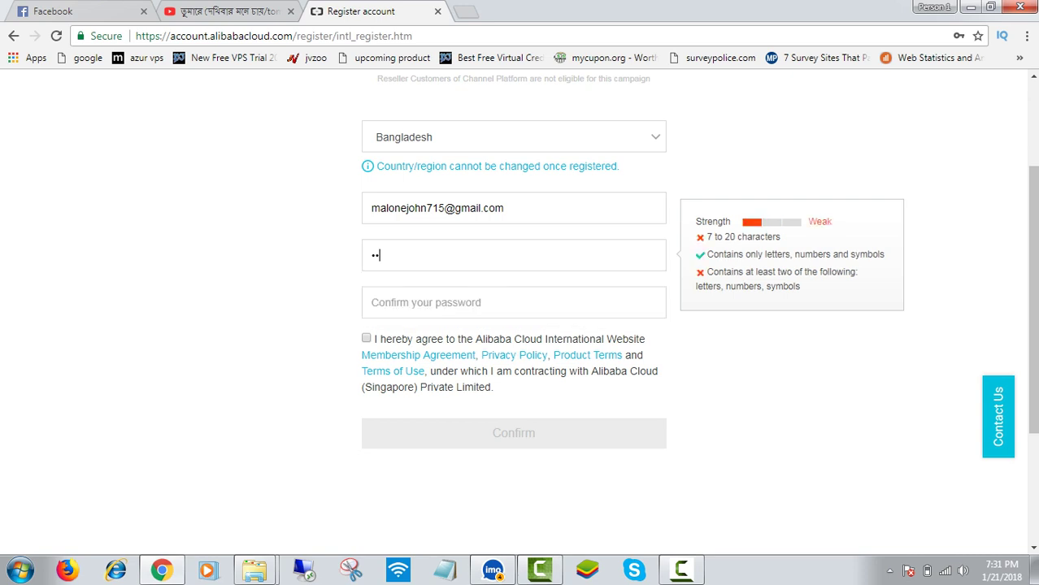
type("•••••••")
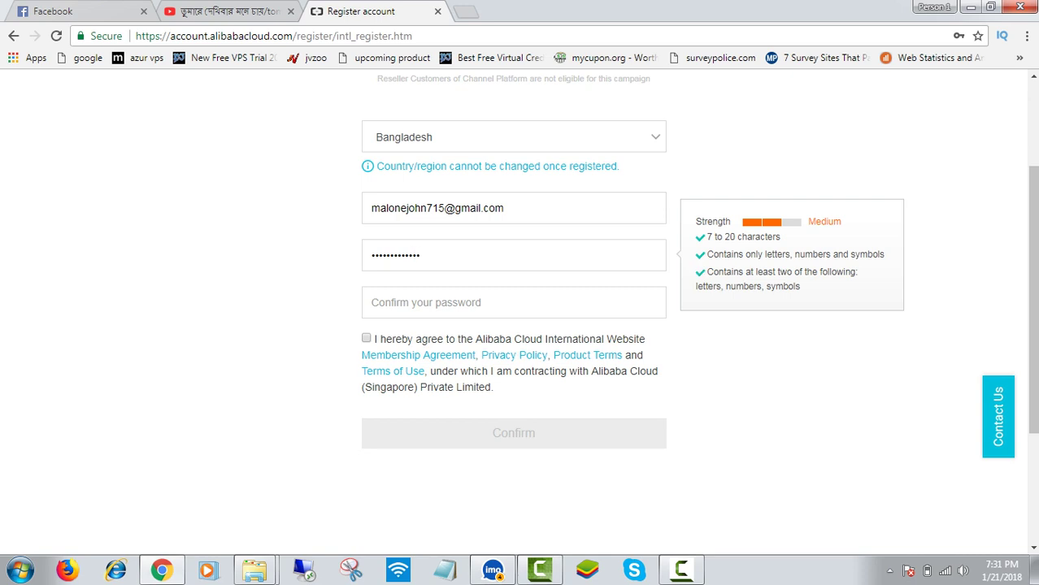
left_click(372, 302)
type("•••••")
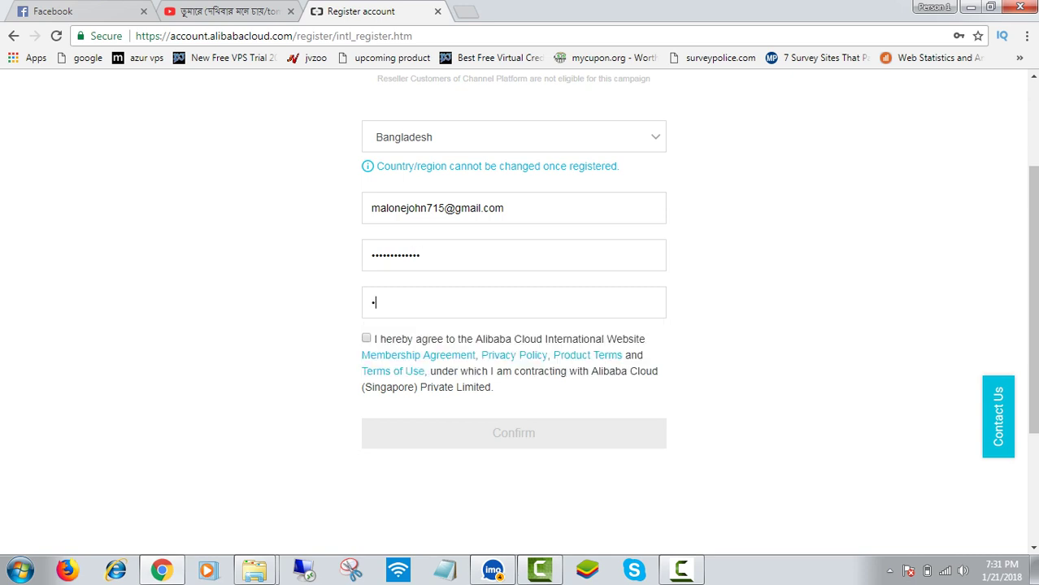
type("••••••••")
Step: Accept the membership agreement and terms, then submit the registration form
key("Tab")
key("space")
key("Tab")
key("Return")
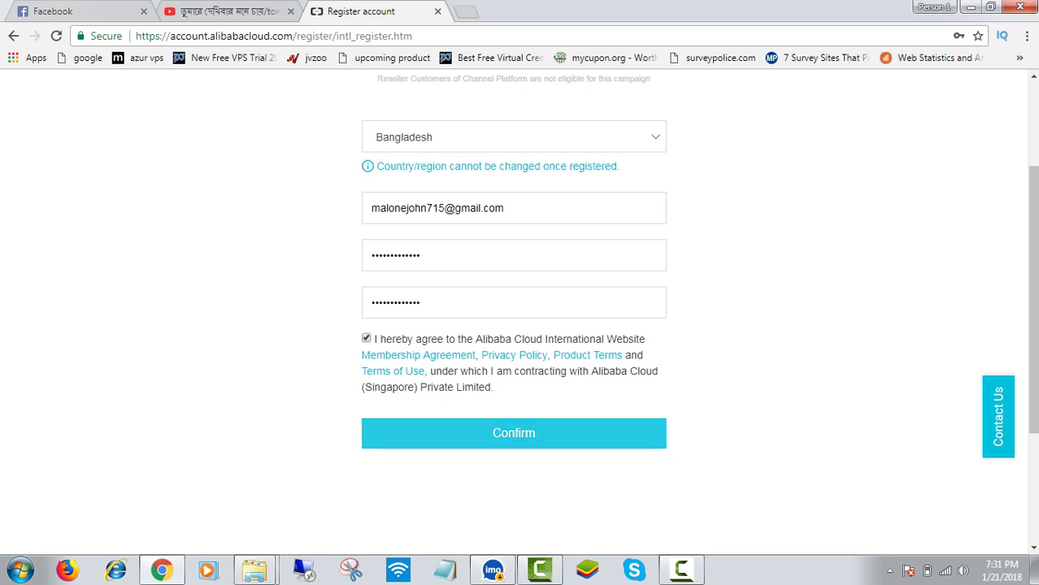
key("Return")
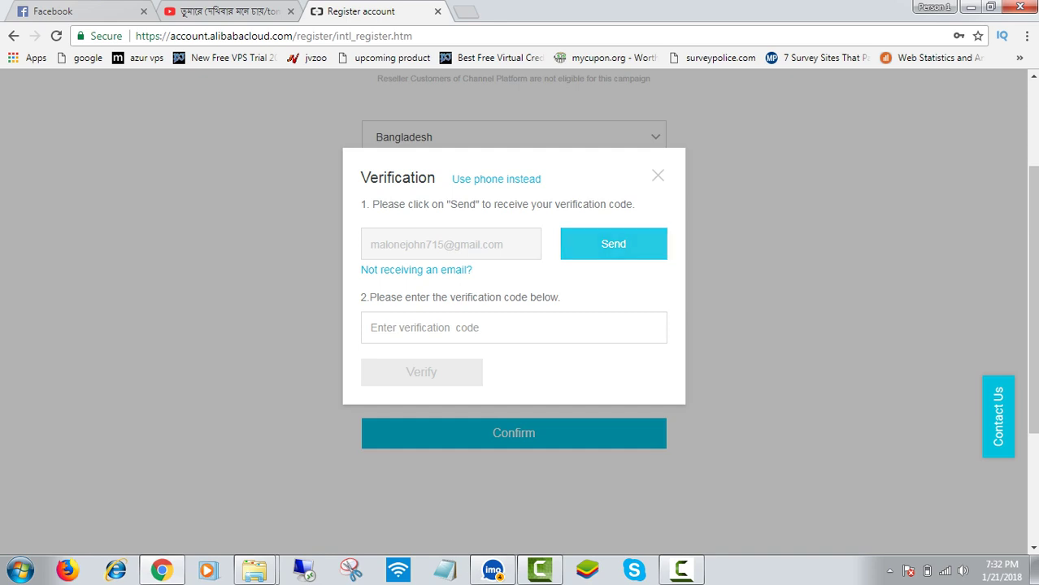
Step: Send the verification code to the e-mail and open a new browser tab
key("Return")
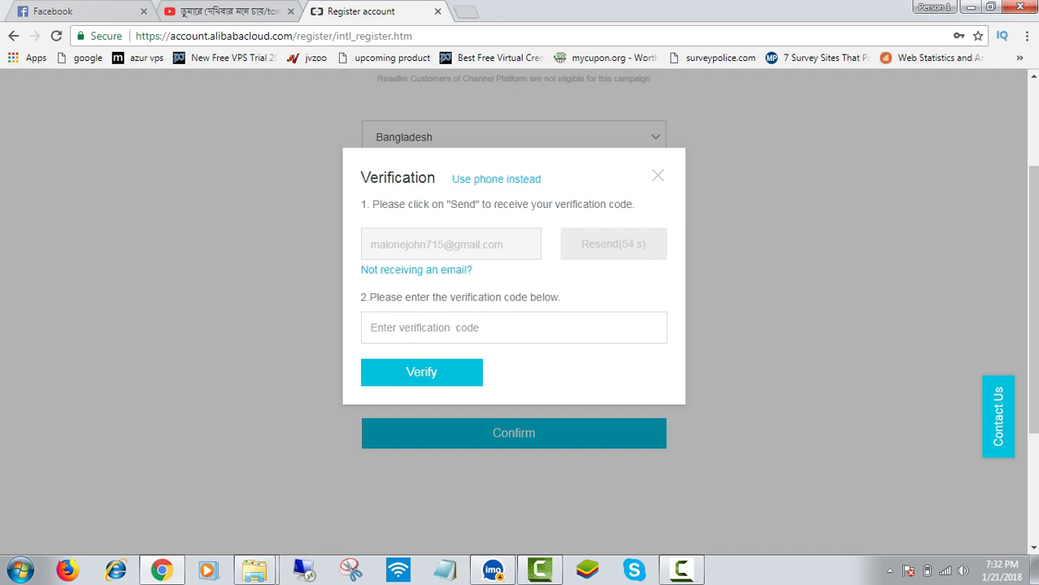
left_click(465, 11)
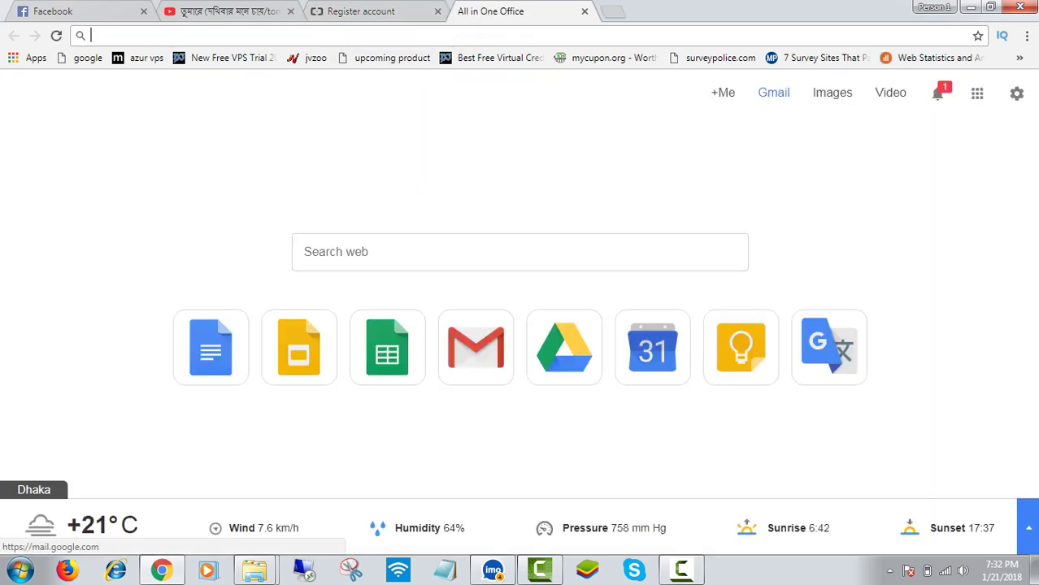
Step: In Gmail, switch to the registration account and select the code in the Alibaba Cloud Email Verification message
left_click(774, 92)
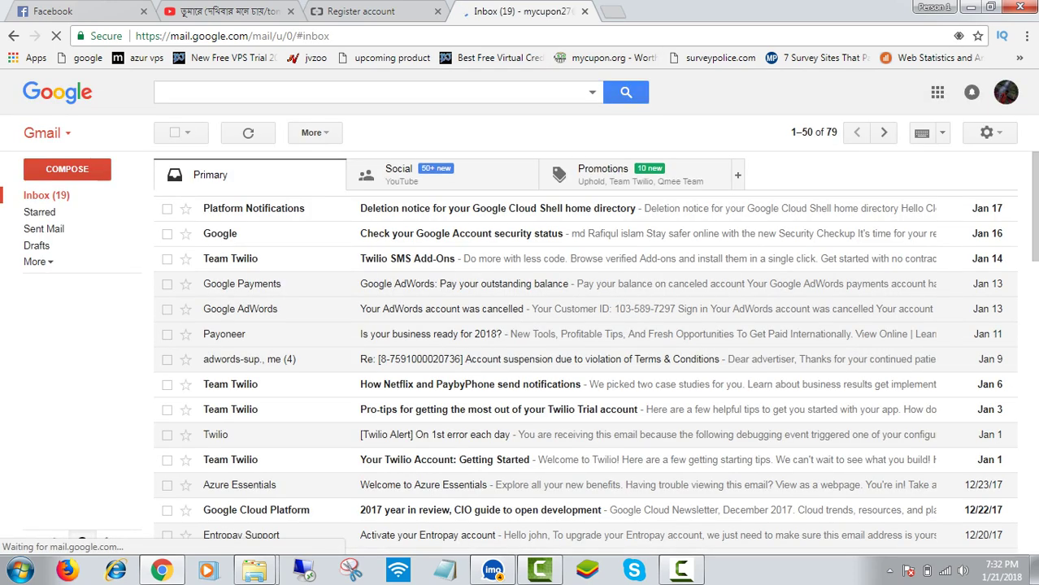
left_click(1006, 91)
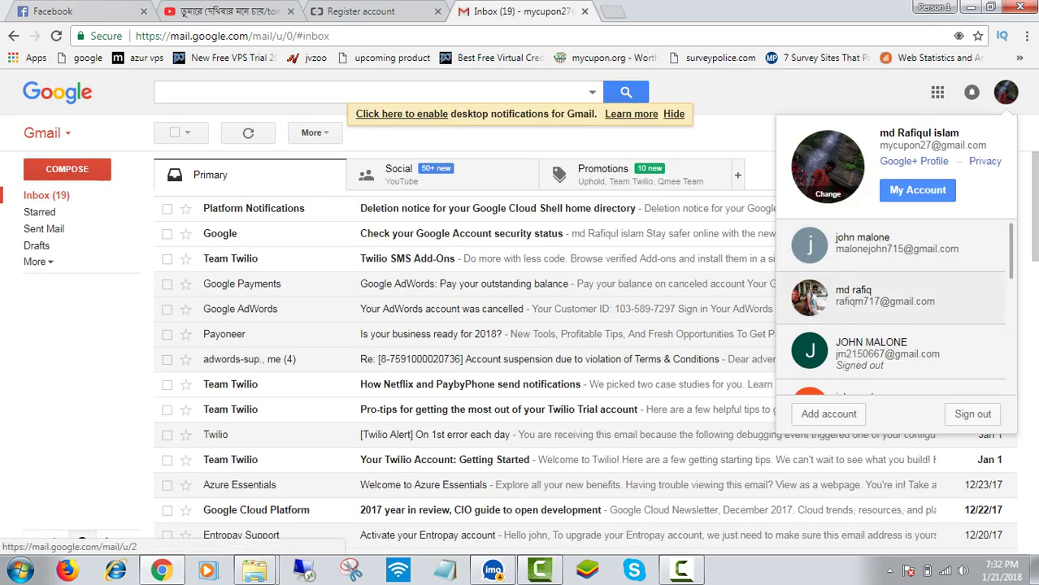
left_click(878, 243)
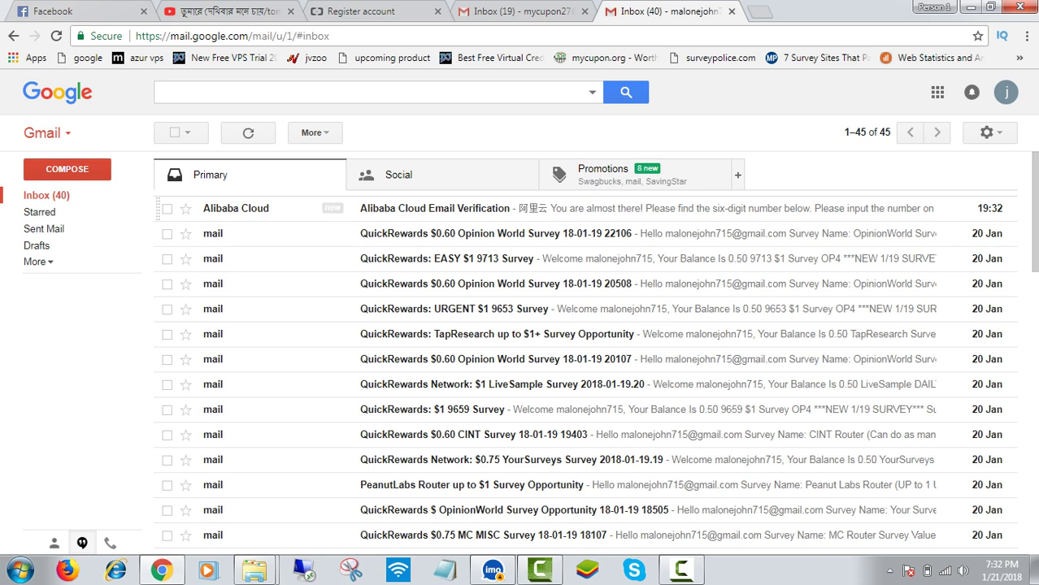
left_click(332, 208)
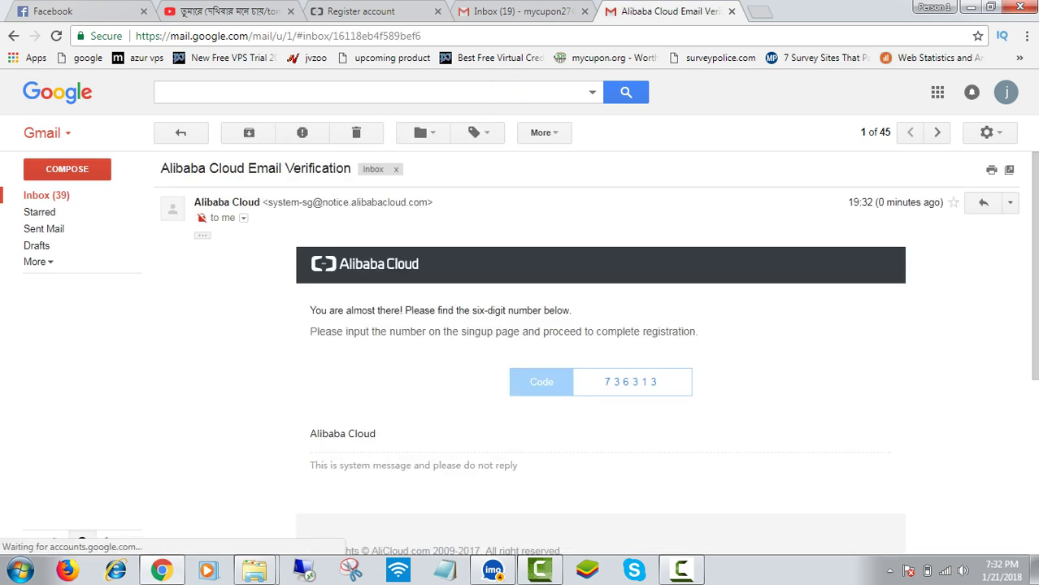
scroll(593, 342, "down", 2)
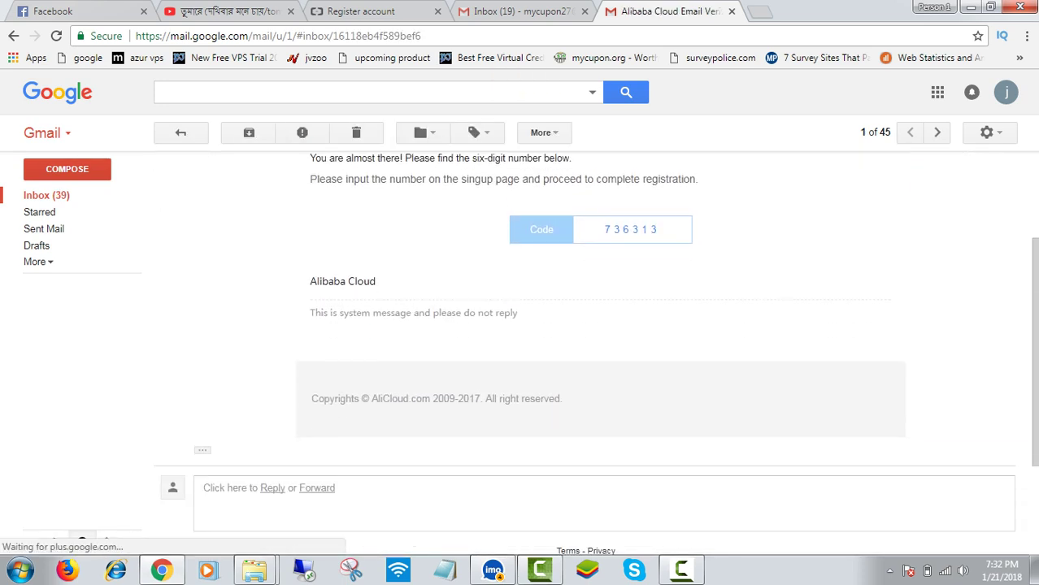
double_click(631, 229)
key("ctrl+c")
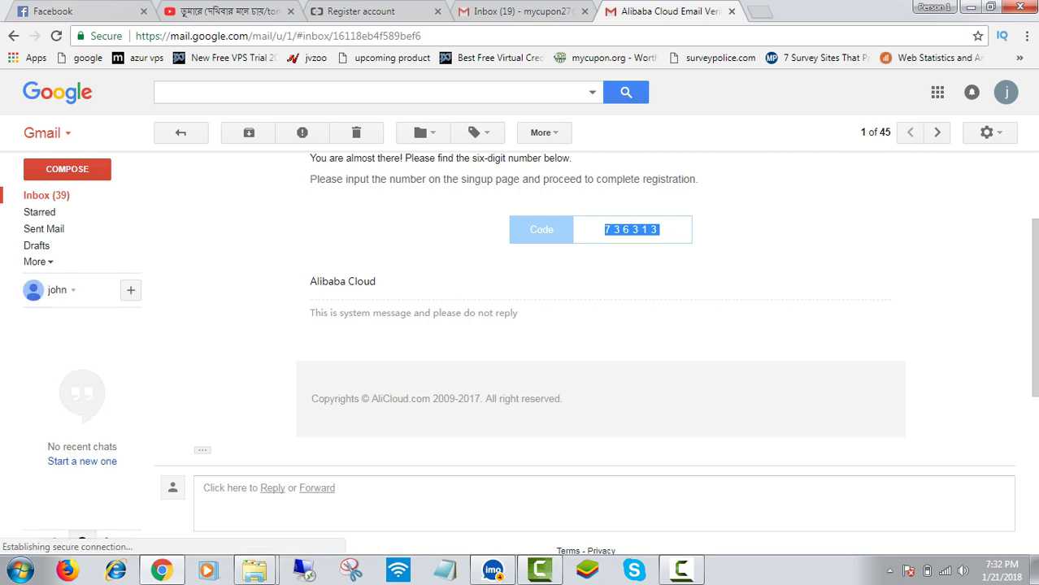
Step: Paste the emailed six-digit code into the registration Verification dialog and submit it
left_click(361, 11)
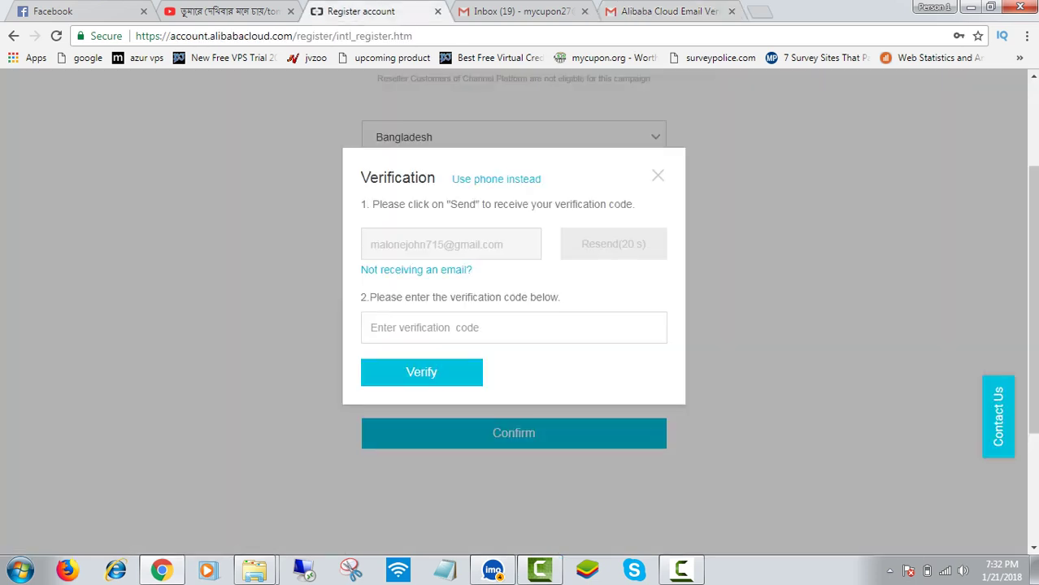
key("ctrl+v")
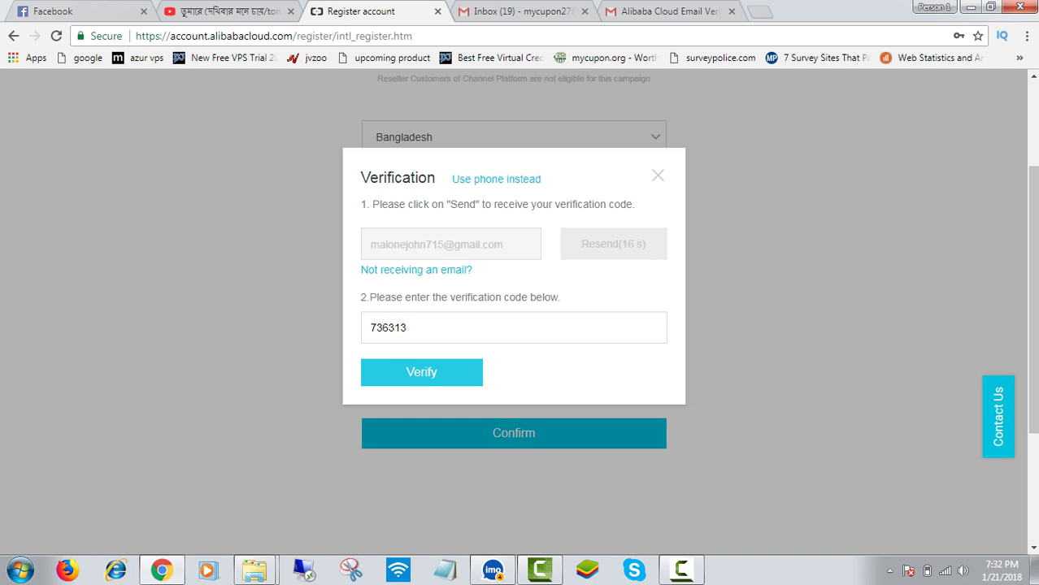
key("Return")
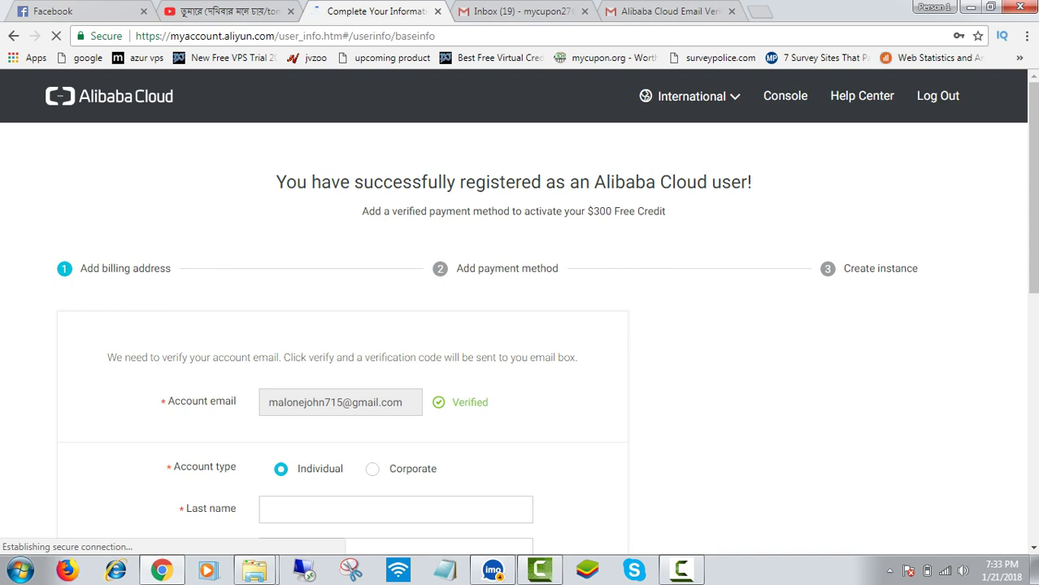
Step: Enter the account holder's last name and first name in the billing address form
left_click_drag(919, 268, 842, 268)
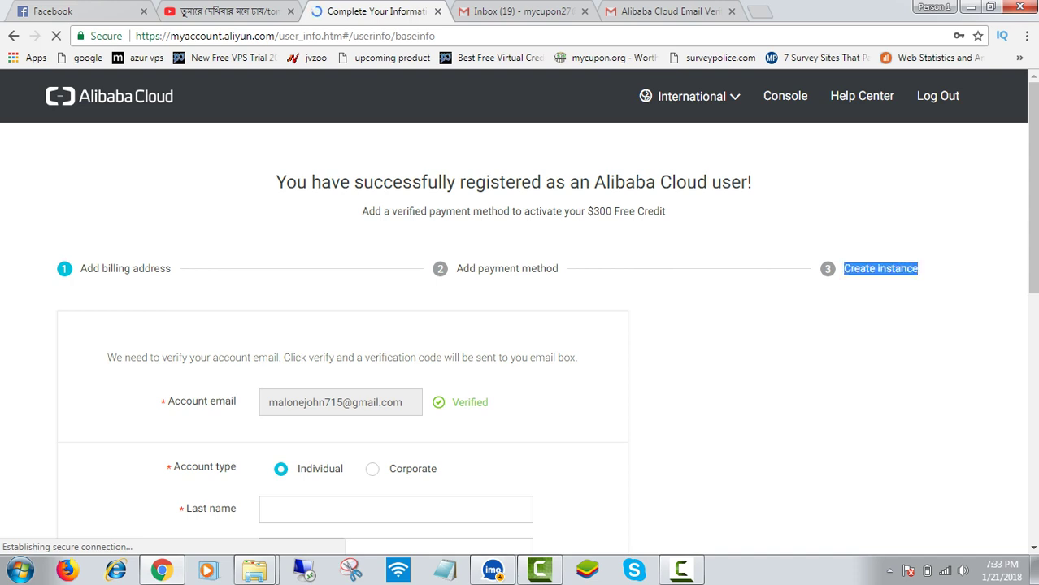
scroll(520, 325, "down", 2)
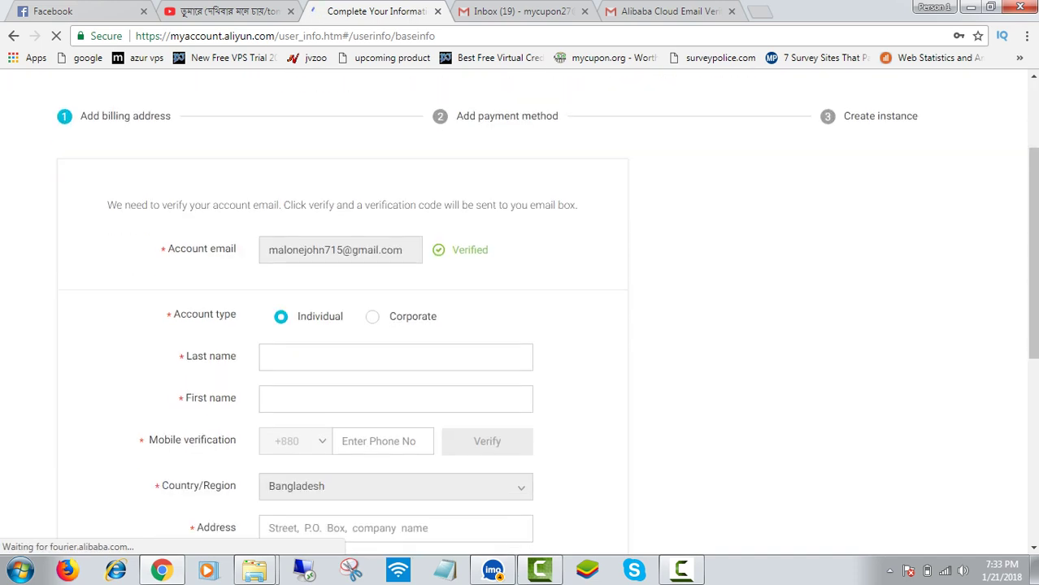
scroll(520, 325, "down", 2)
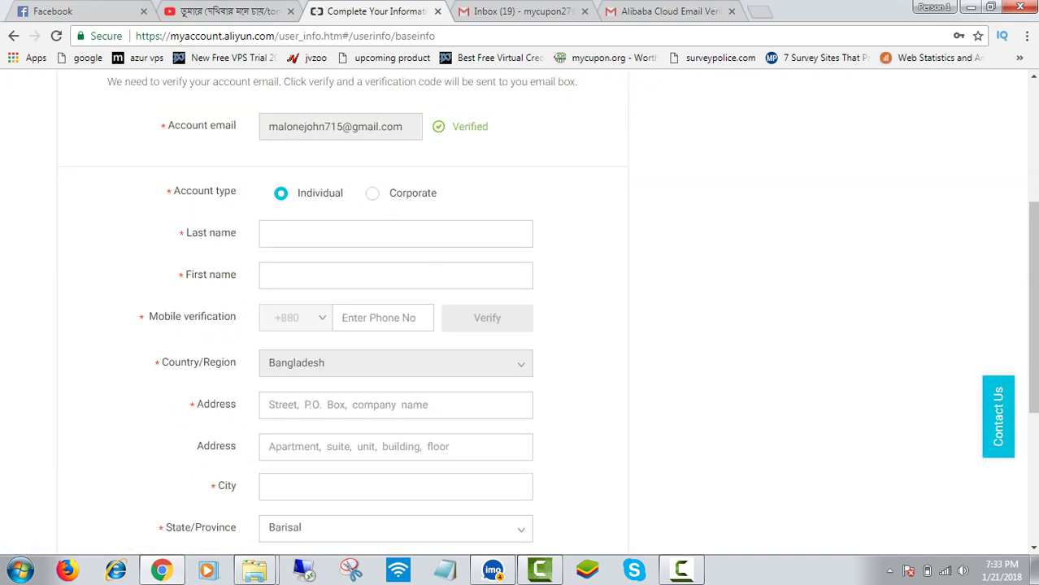
left_click(396, 204)
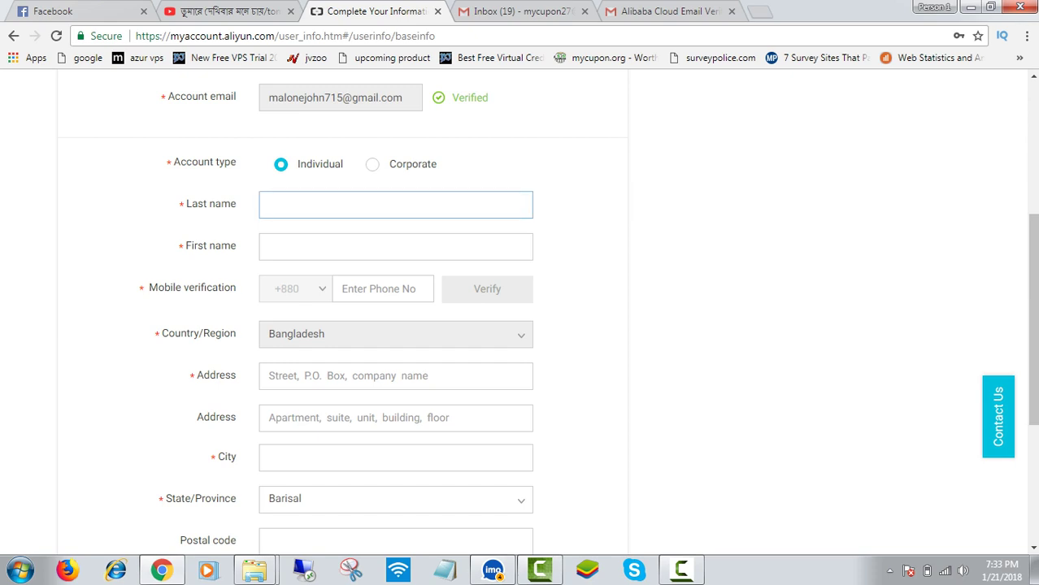
type("md")
left_click(396, 247)
type("rafiq")
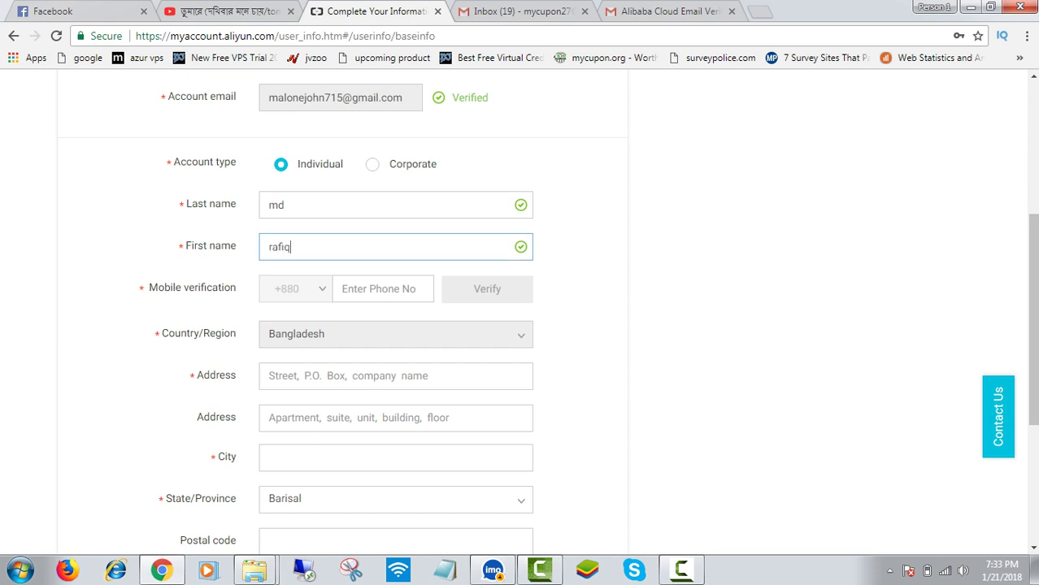
Step: Autofill the saved phone and address, remove the phone number's leading 0, and request verification
left_click(382, 288)
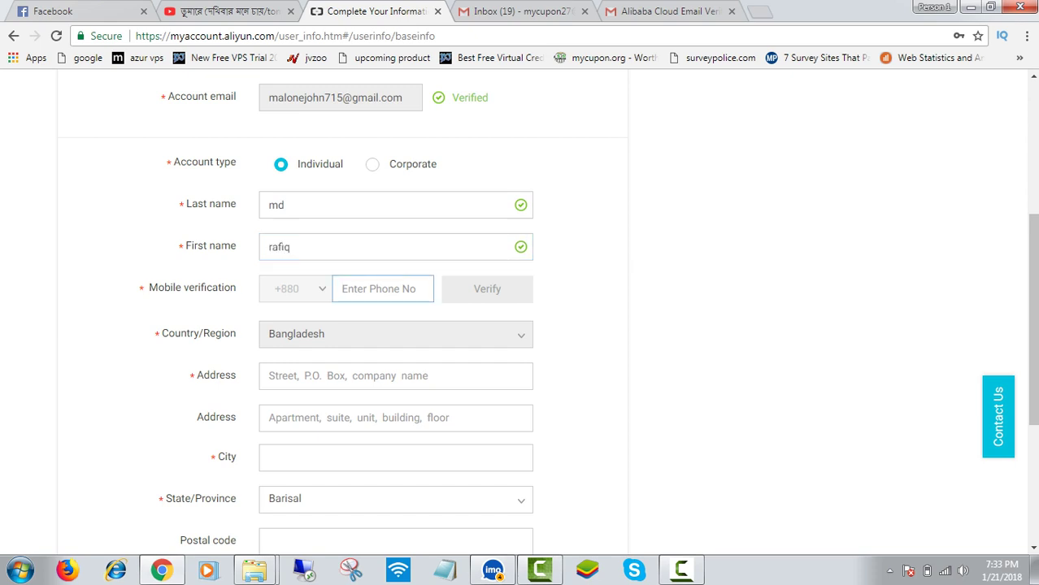
type("16")
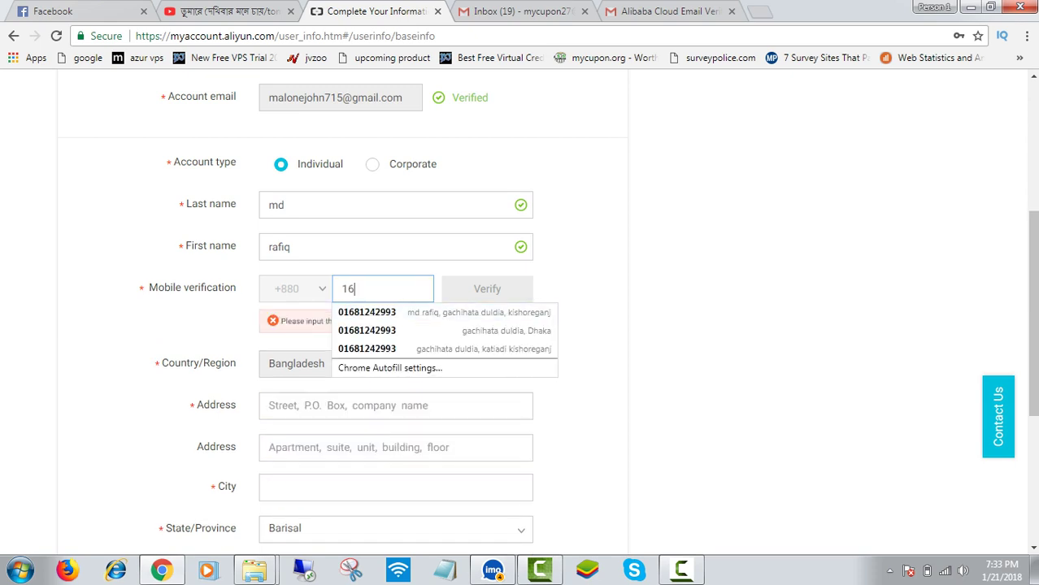
key("Down")
key("Down")
key("Down")
key("Return")
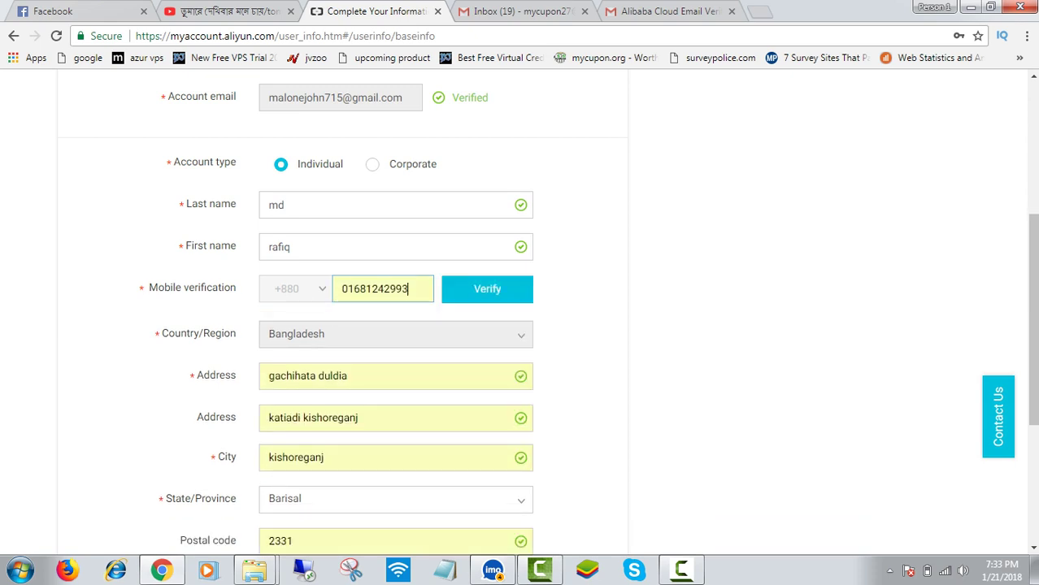
key("Home")
key("shift+Right")
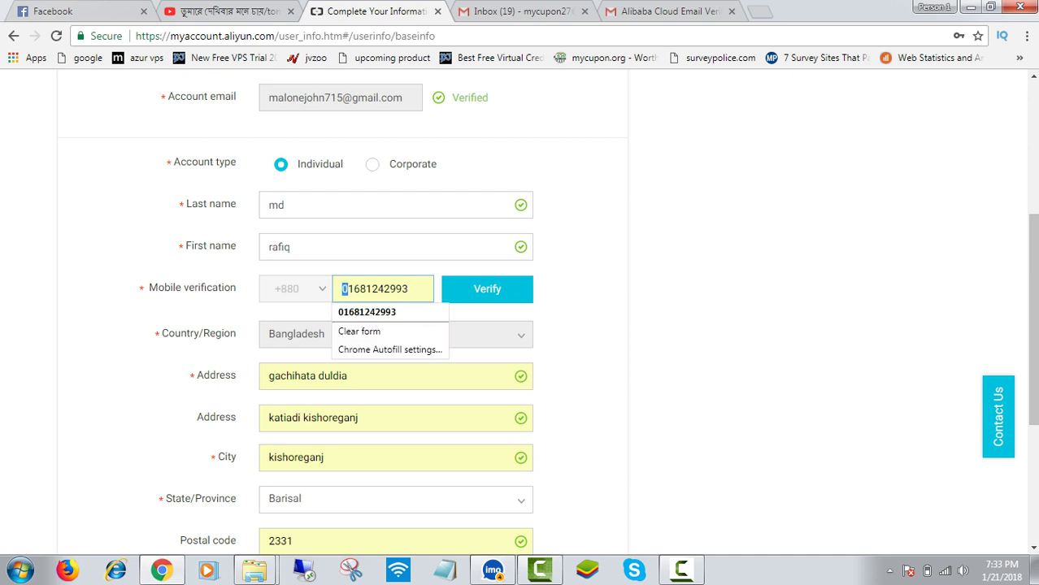
key("BackSpace")
scroll(520, 317, "down", 2)
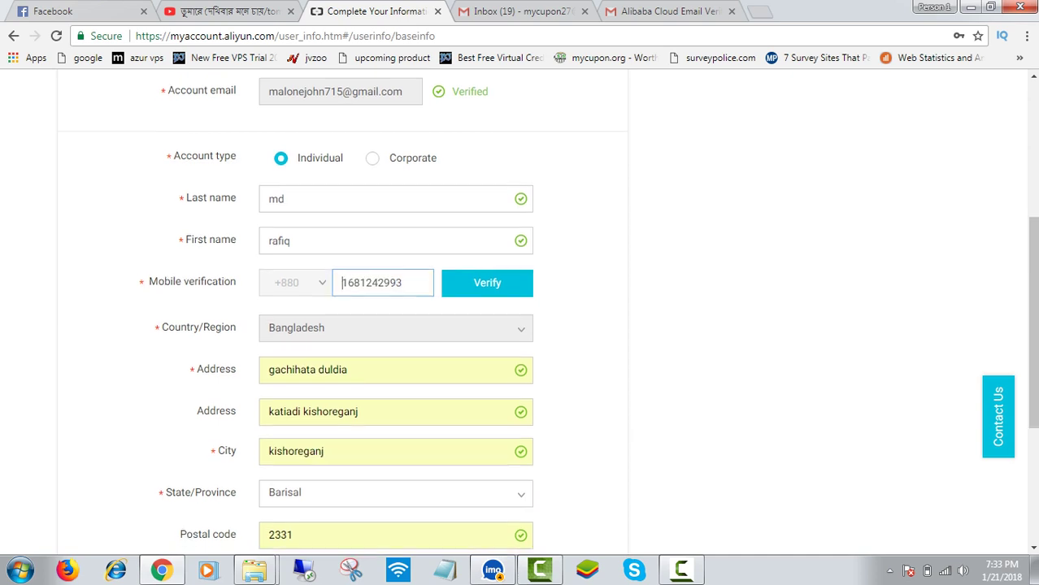
scroll(309, 431, "up", 4)
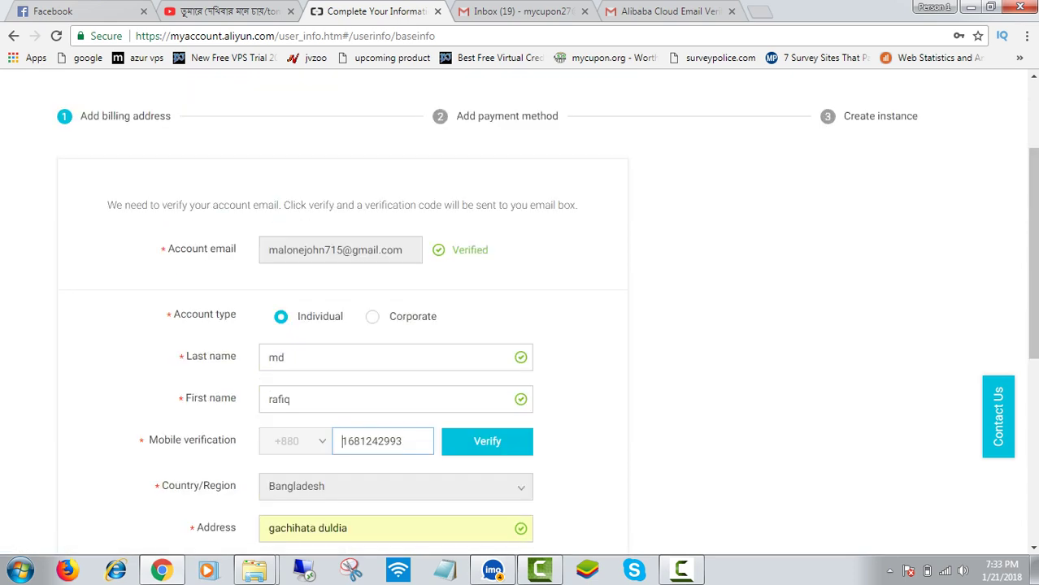
scroll(309, 432, "down", 2)
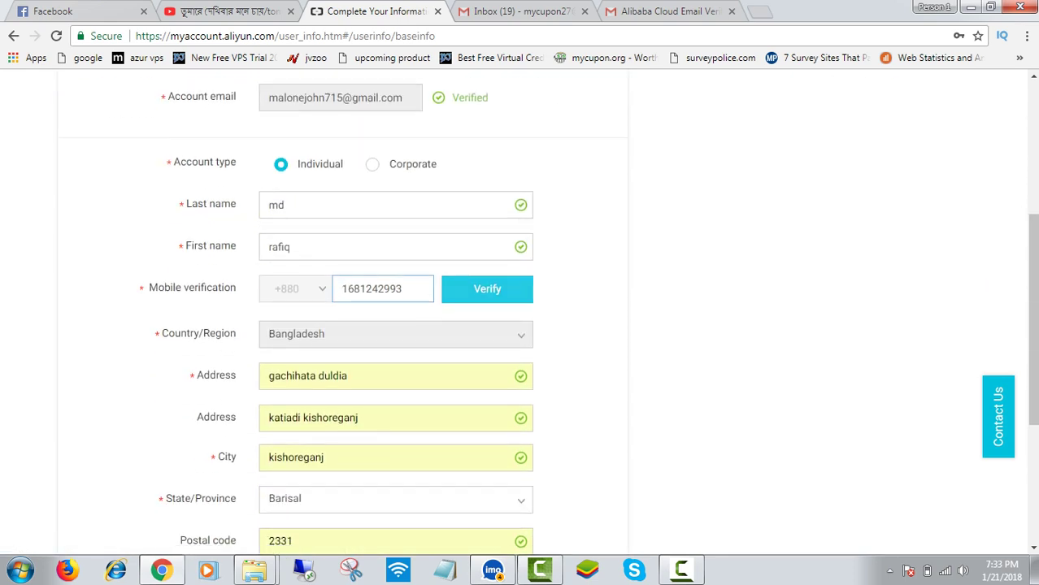
left_click(487, 288)
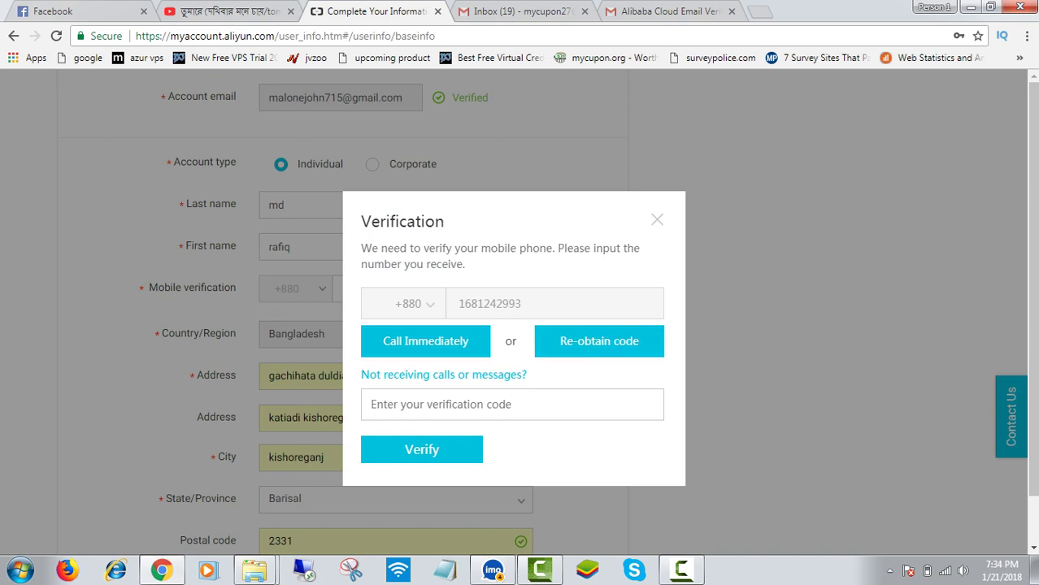
Step: Request the phone verification code by call using Call Immediately
key("Return")
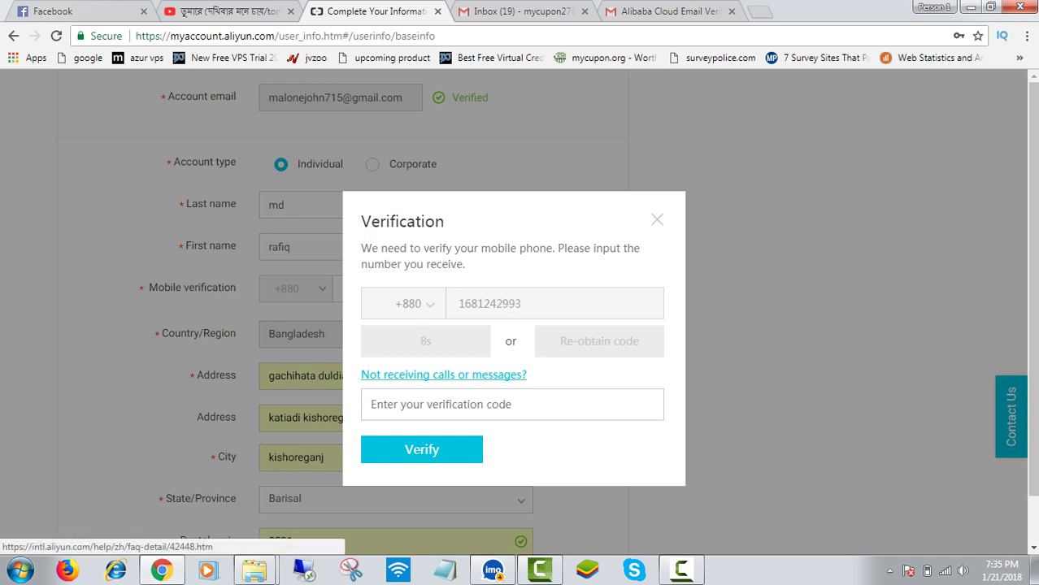
Step: Open the 'Not receiving calls or messages?' help, return to the form, and close the phone verification dialog
left_click(443, 375)
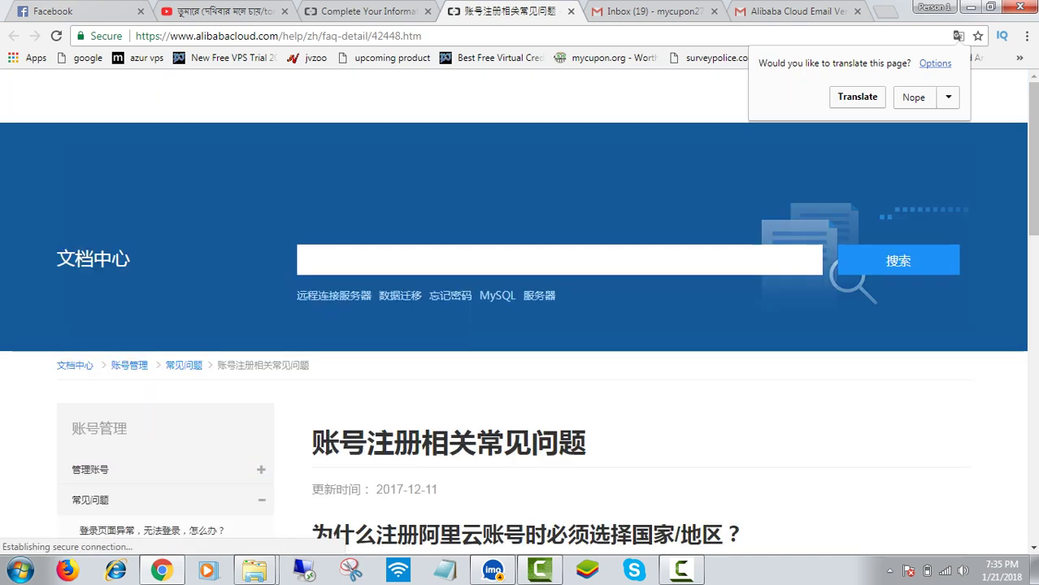
key("ctrl+shift+Tab")
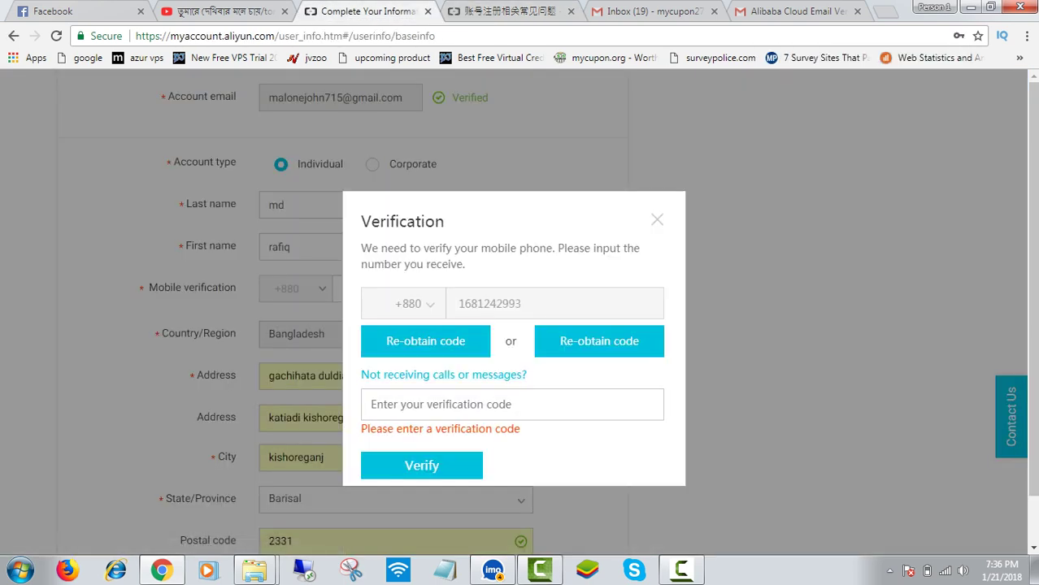
triple_click(489, 303)
key("Escape")
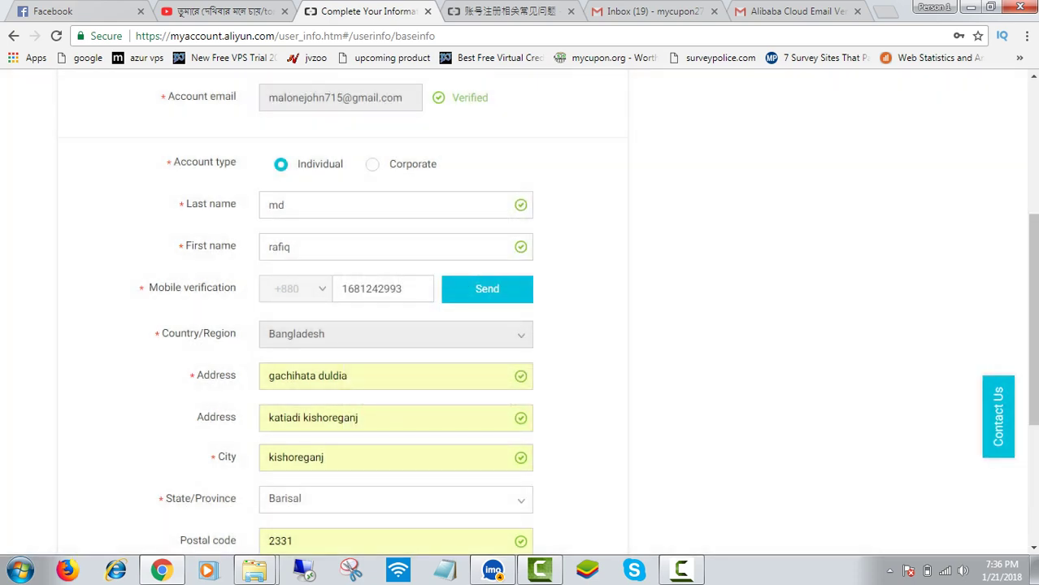
Step: Replace the mobile number, request an SMS code, and submit the received code to verify the phone
double_click(371, 288)
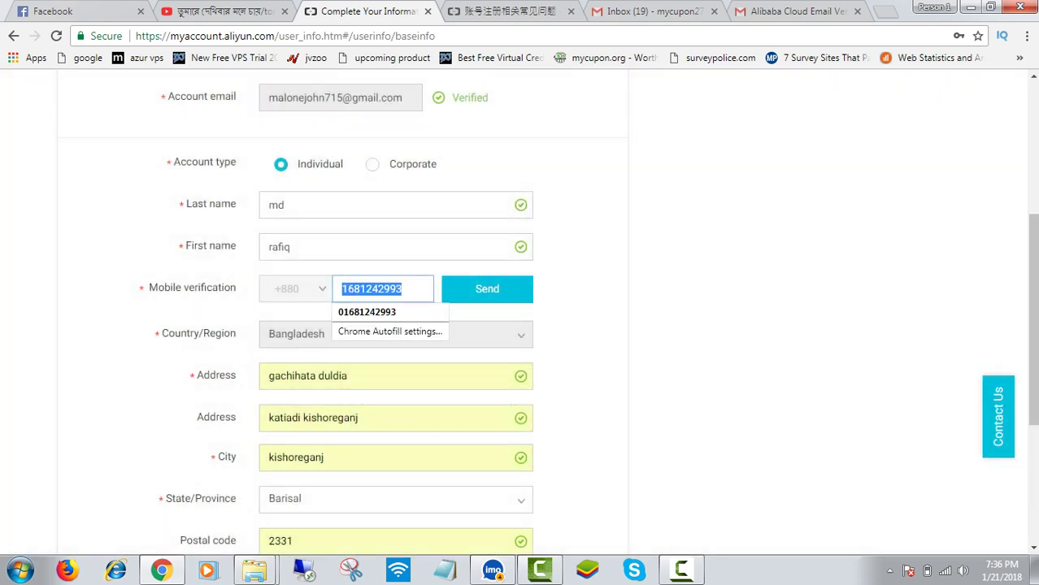
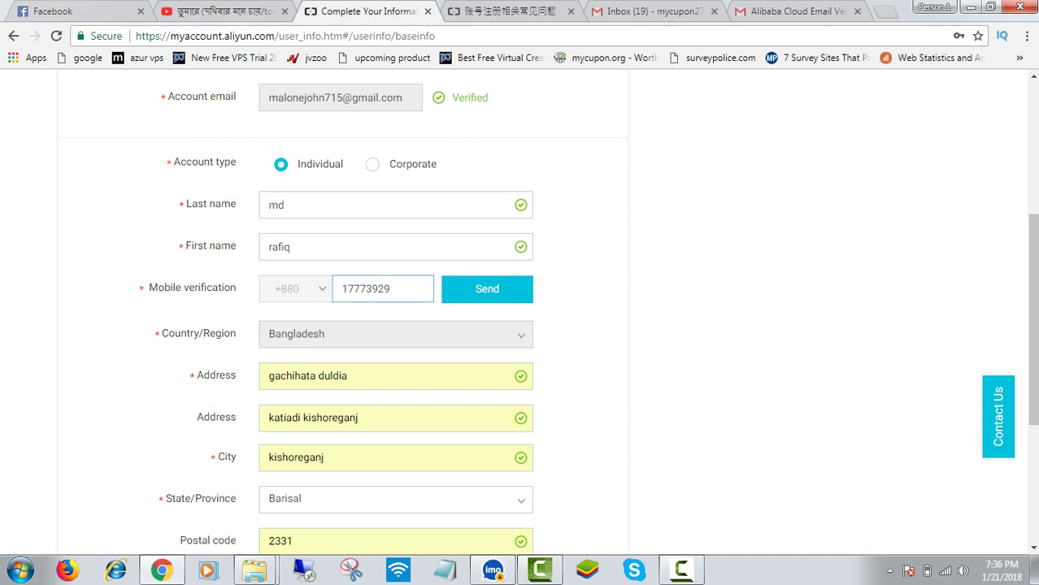
left_click(487, 288)
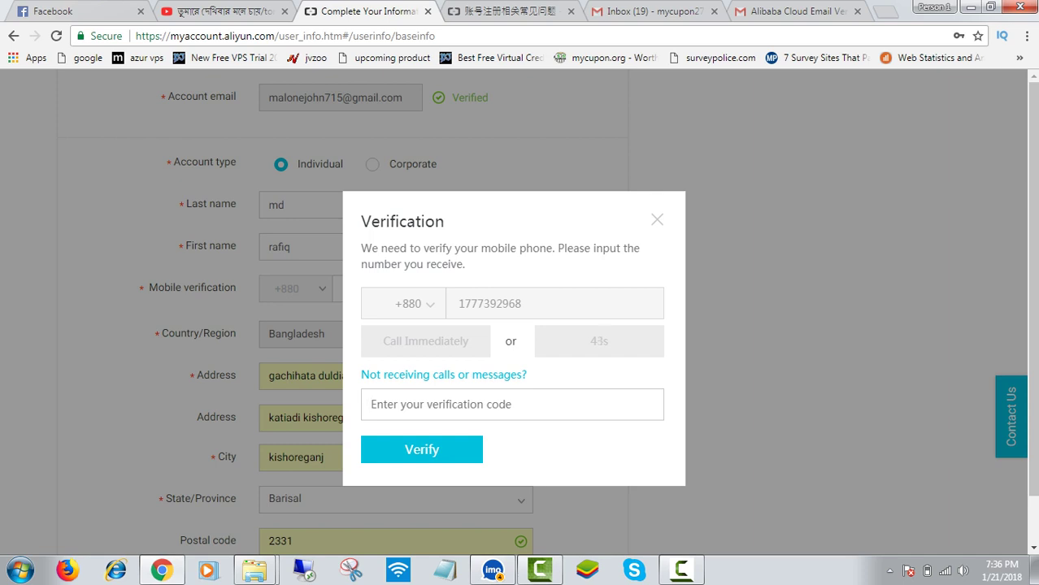
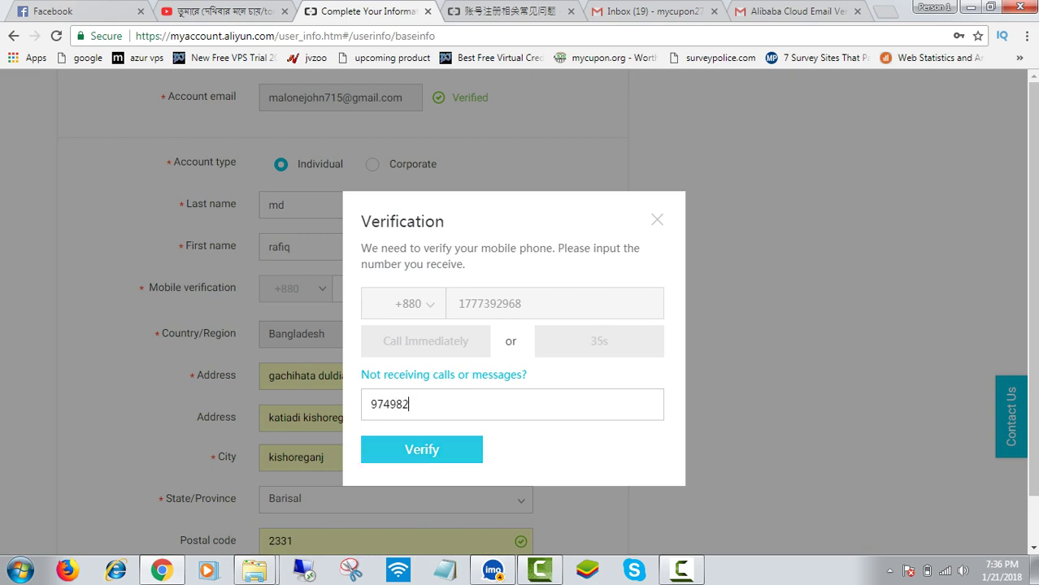
key("Return")
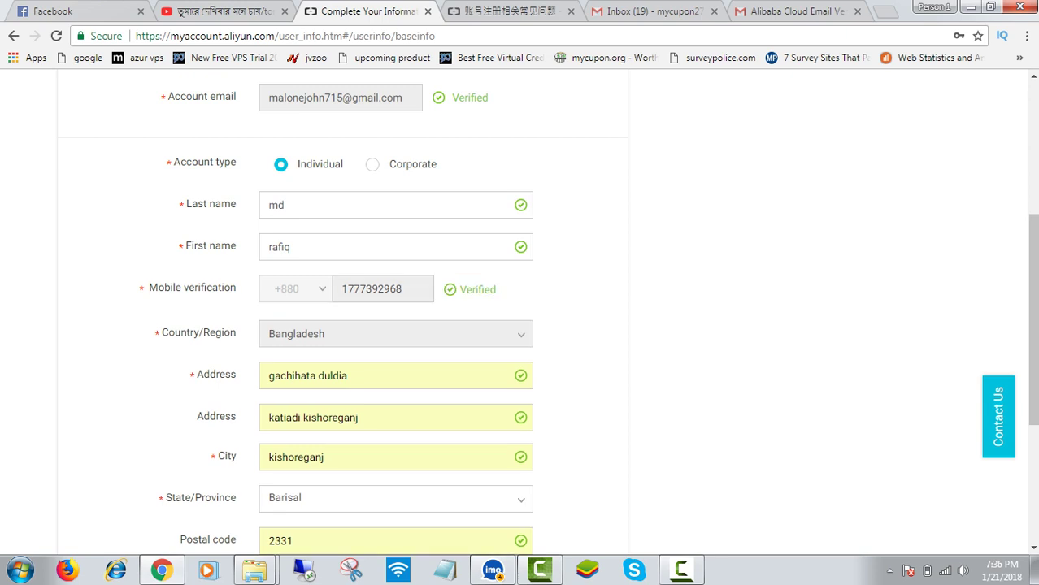
scroll(520, 326, "down", 3)
Step: Submit the account information and go to Manage payment method from the console home
left_click(325, 317)
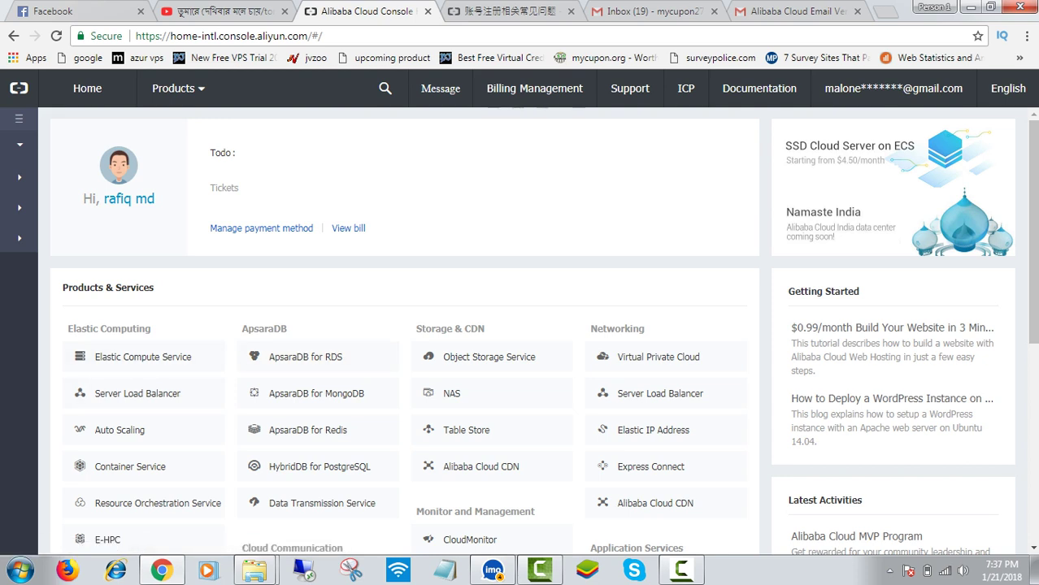
left_click(261, 228)
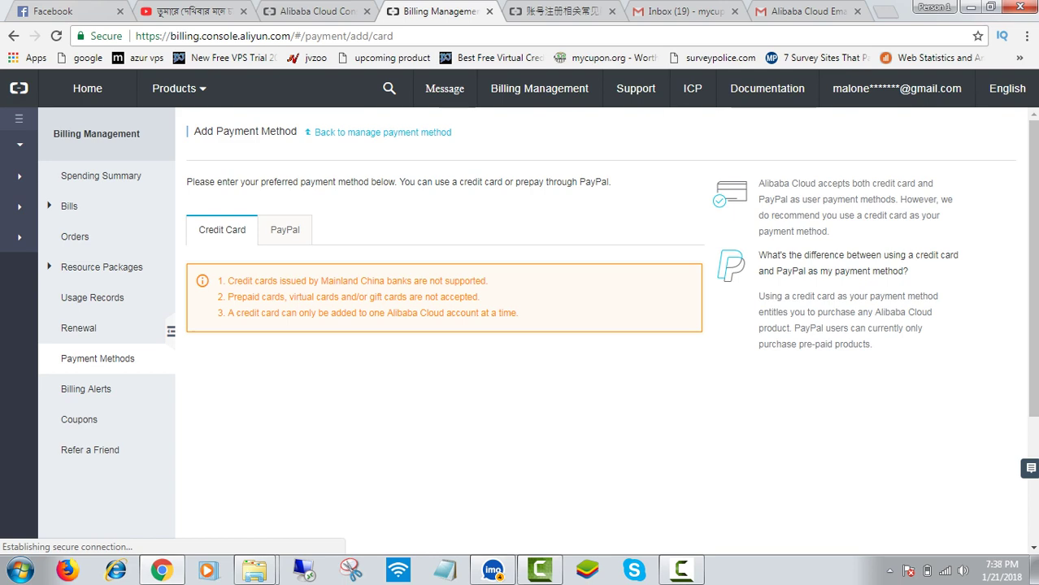
Step: Scroll the Add Payment Method page up and down while the Card Information form loads
scroll(610, 325, "down", 3)
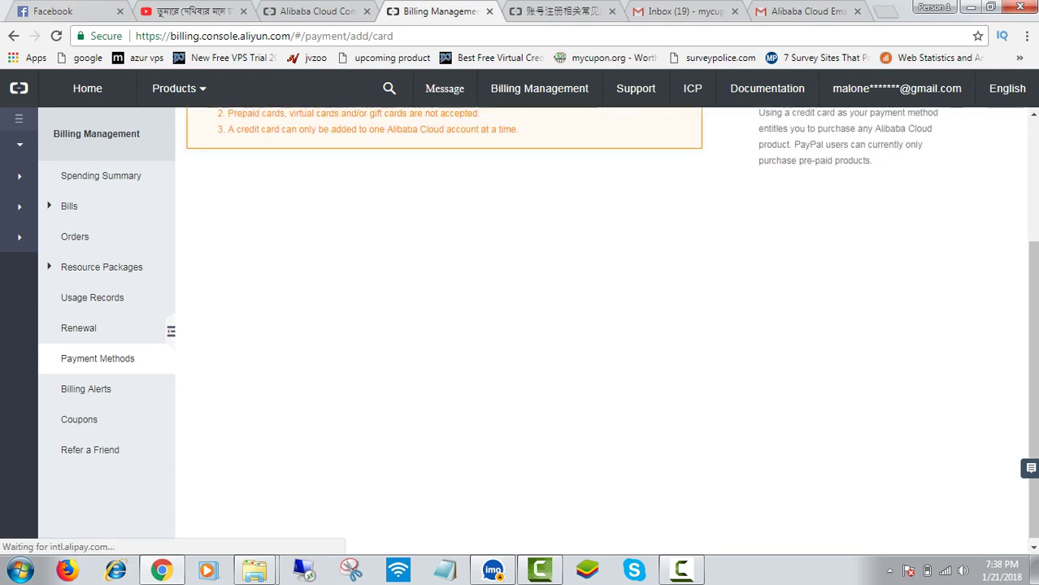
scroll(521, 325, "up", 3)
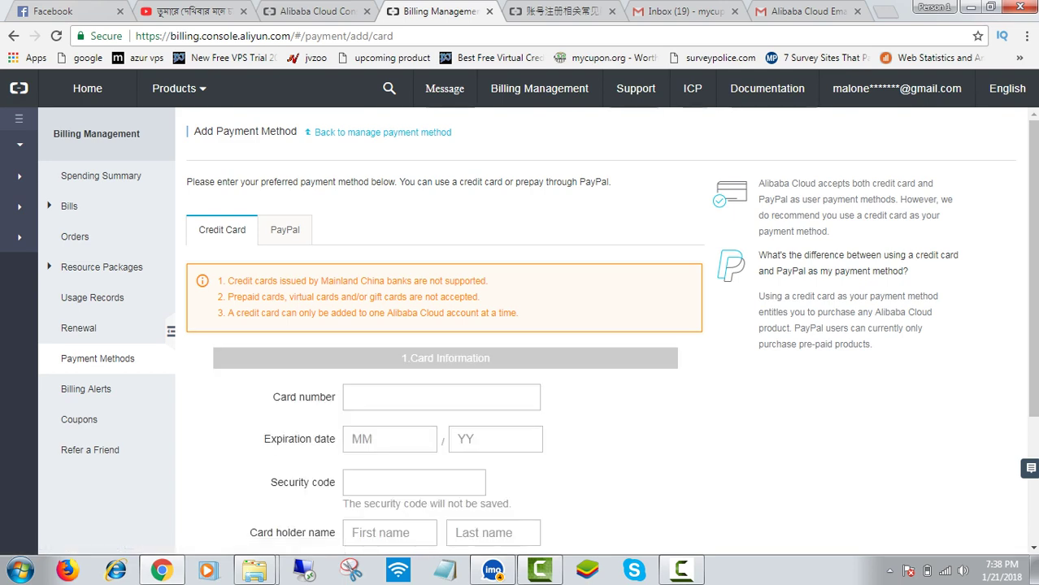
scroll(520, 325, "down", 3)
scroll(610, 325, "up", 3)
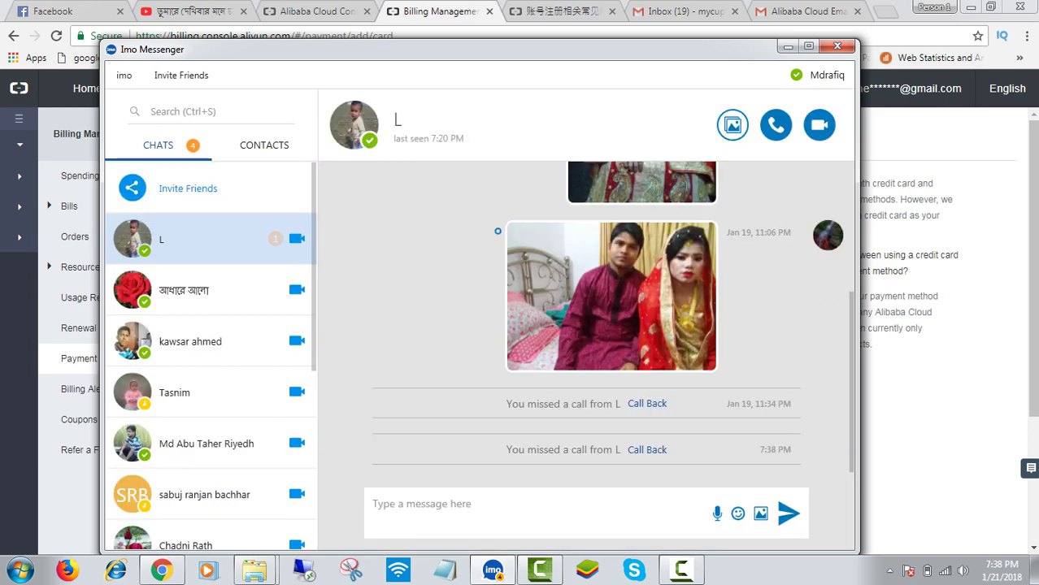
Step: Minimize the Imo Messenger chat window to reveal the Alibaba Cloud card form
left_click(788, 46)
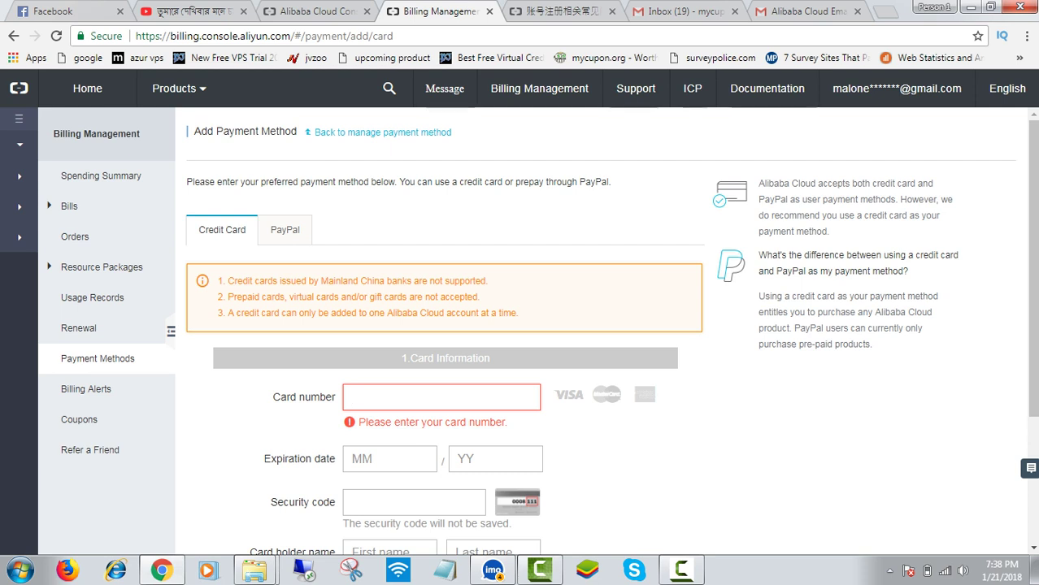
Step: Enter the Visa card number, expiry, security code and card holder name, then continue
scroll(612, 332, "down", 1)
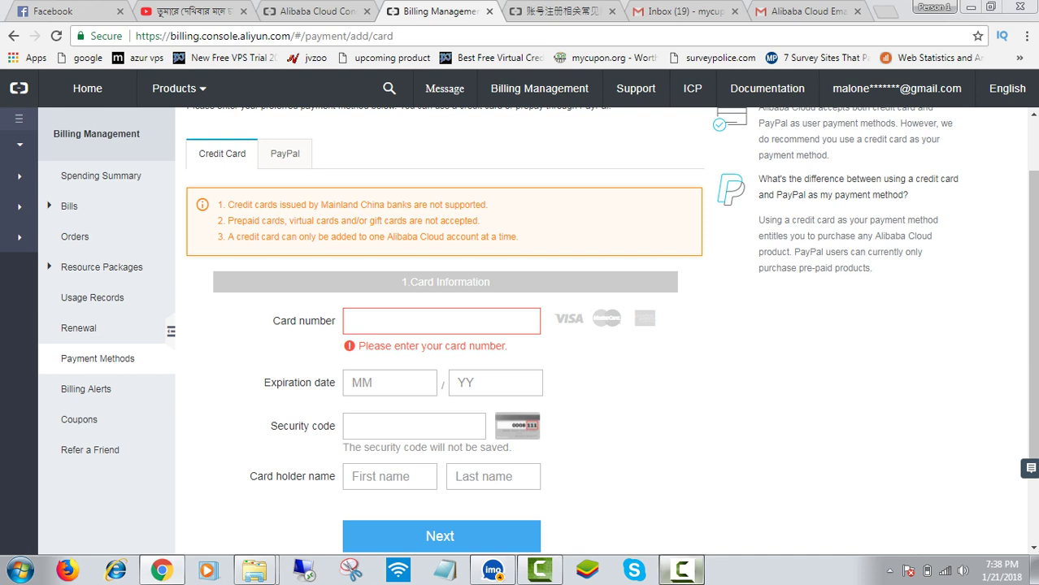
left_click(681, 569)
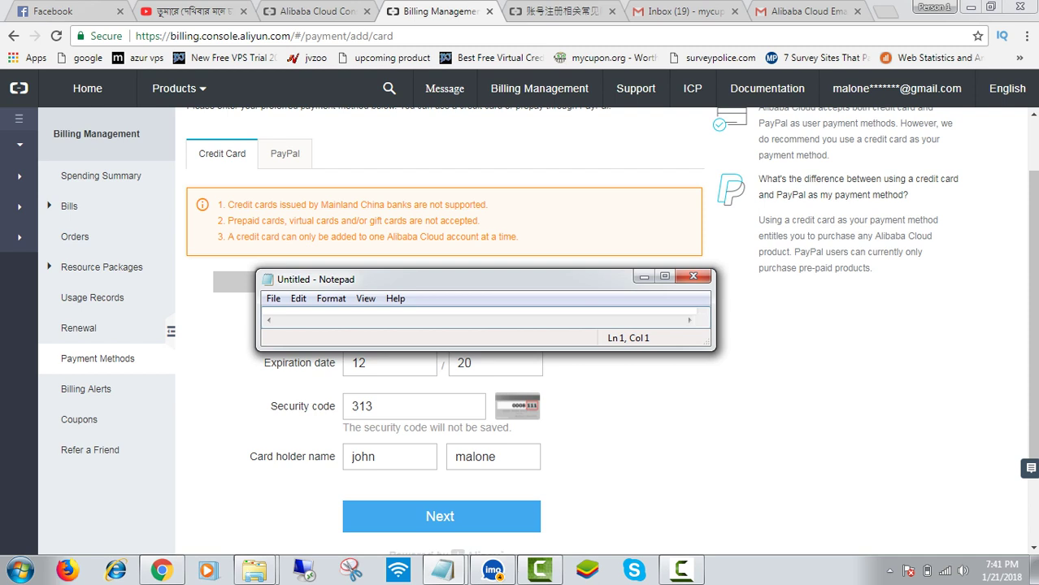
left_click(440, 516)
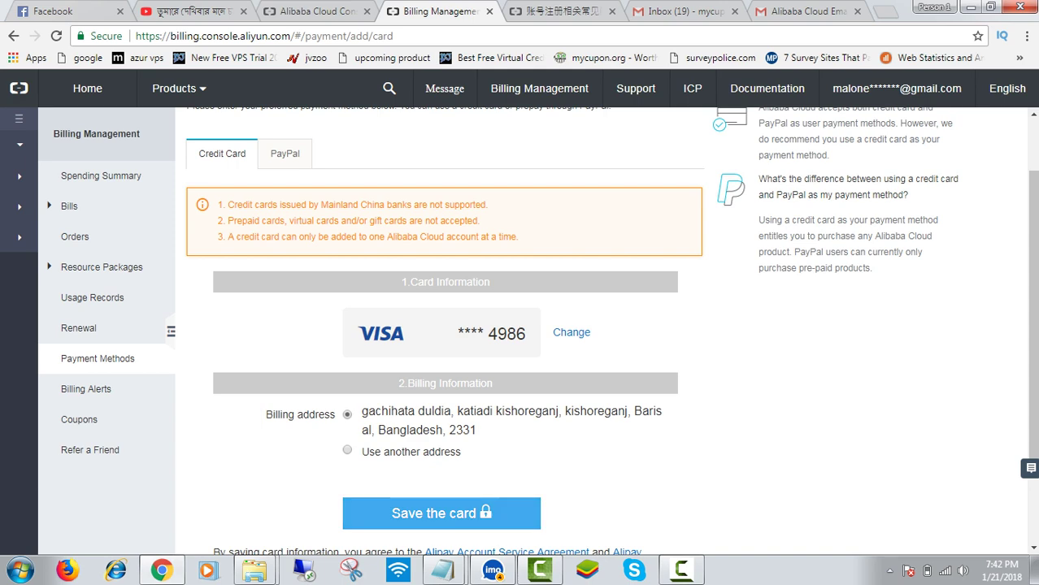
Step: Keep the saved billing address and save the Visa card
scroll(609, 332, "down", 1)
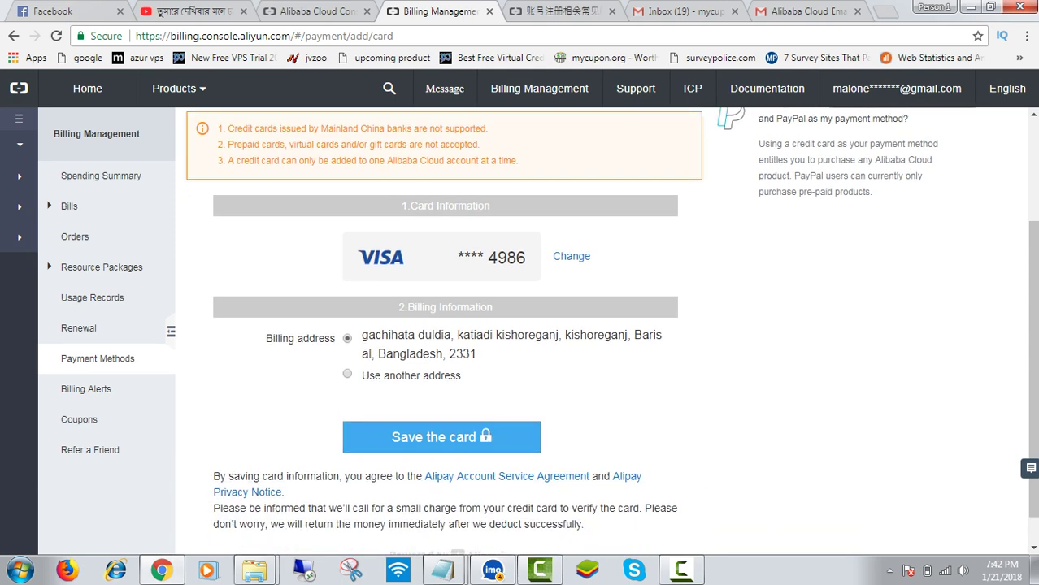
scroll(610, 331, "up", 1)
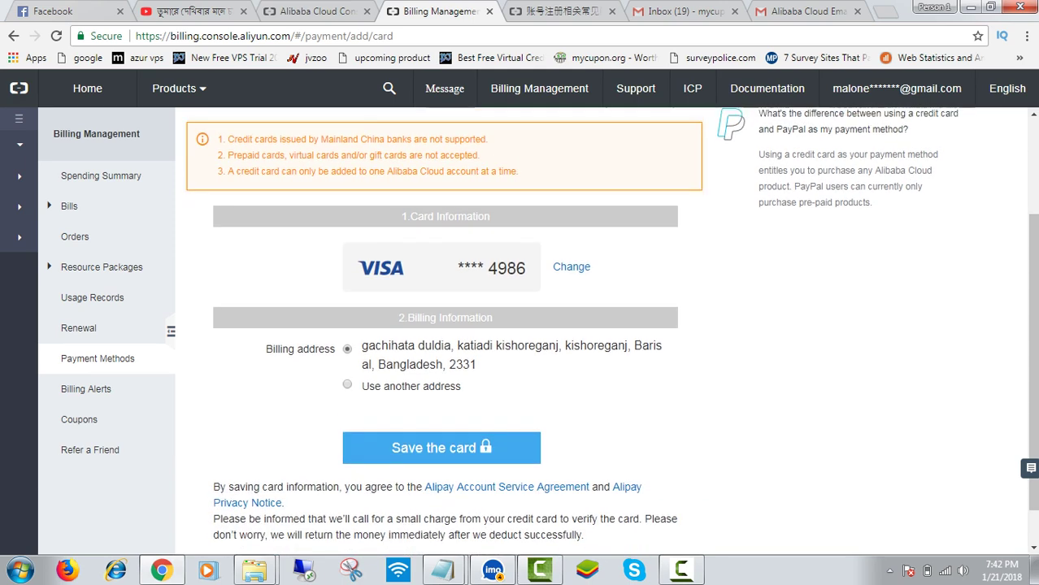
scroll(609, 331, "down", 1)
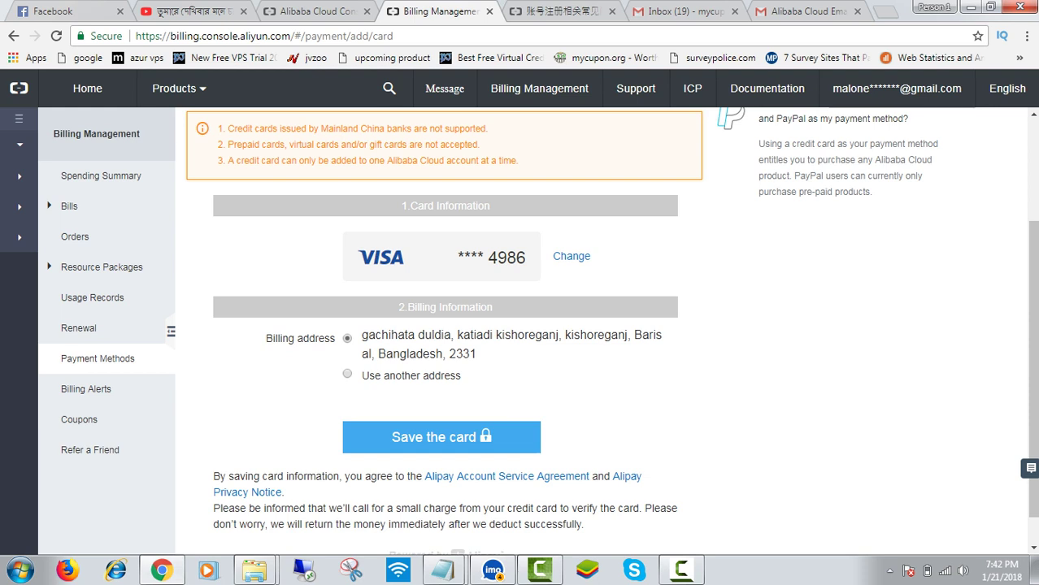
scroll(244, 457, "down", 1)
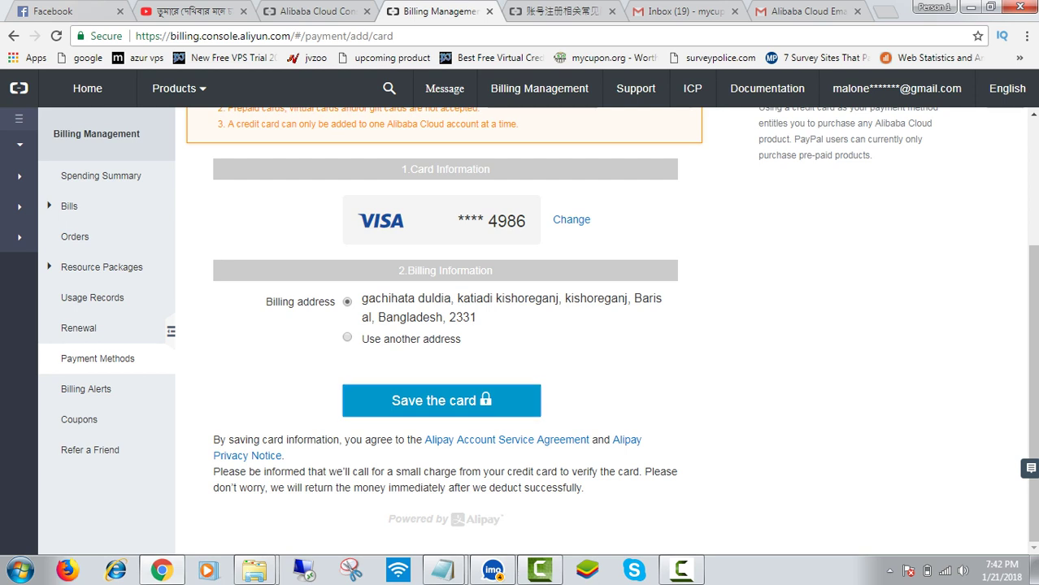
left_click(442, 400)
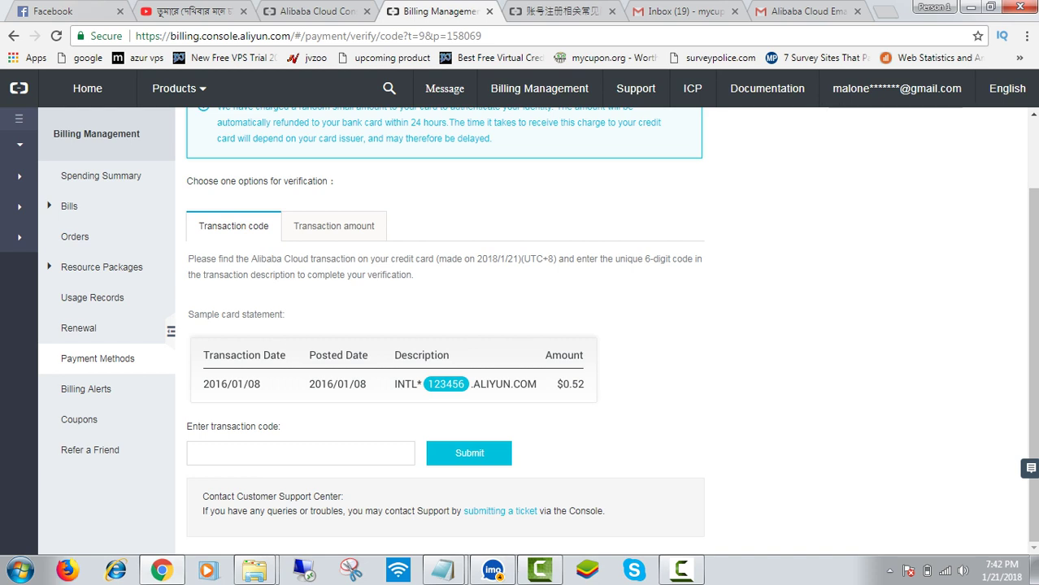
Step: Try the transaction code and transaction amount fields, then open Billing Management's Coupons page
left_click(300, 453)
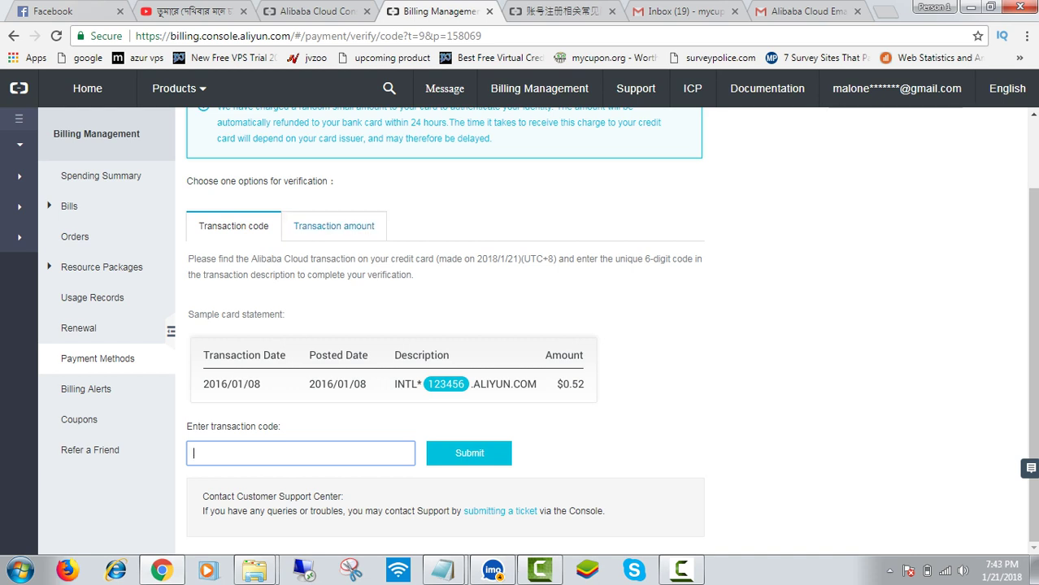
left_click(333, 226)
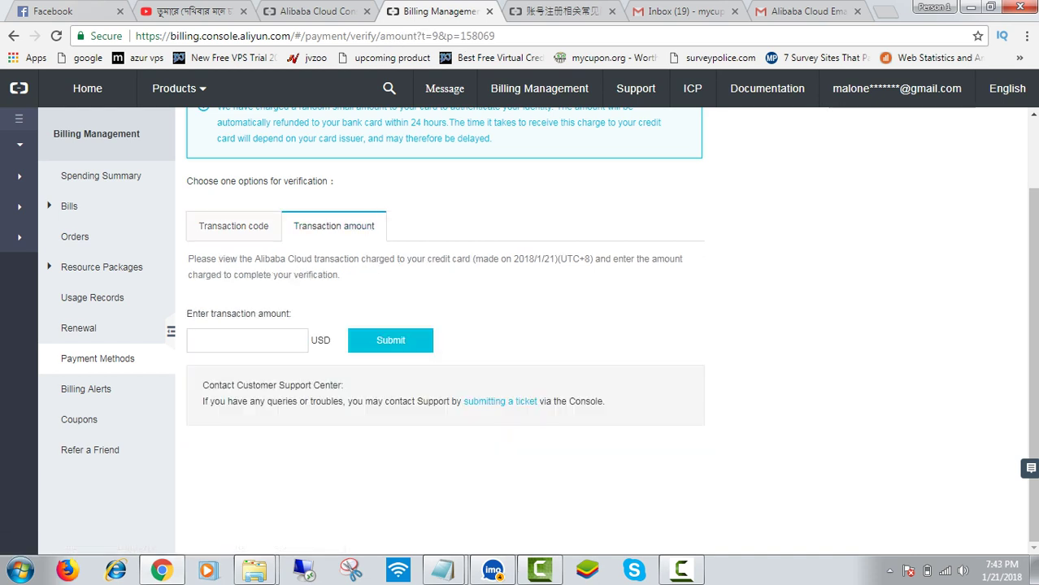
left_click(247, 340)
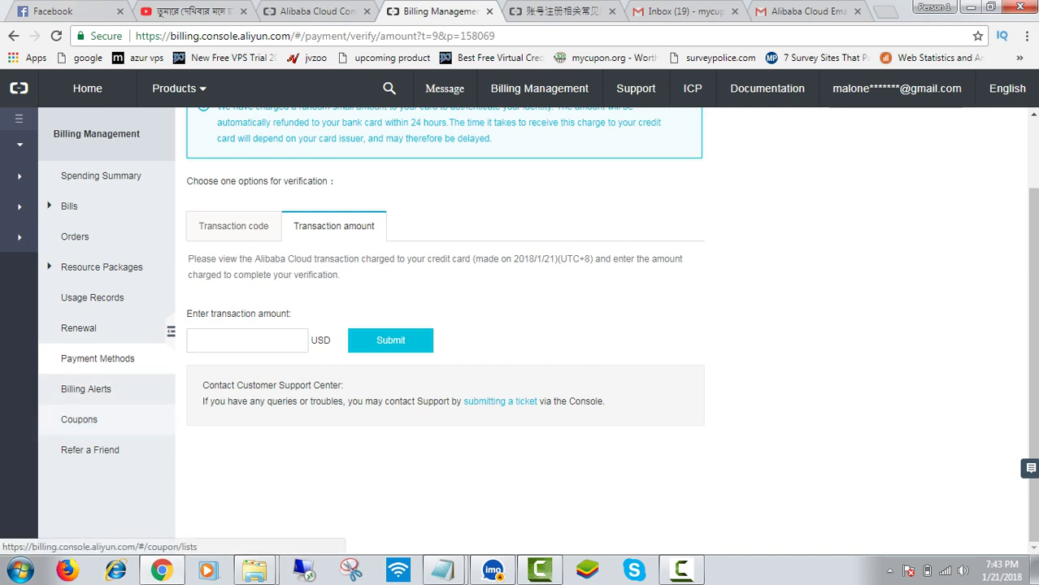
left_click(79, 419)
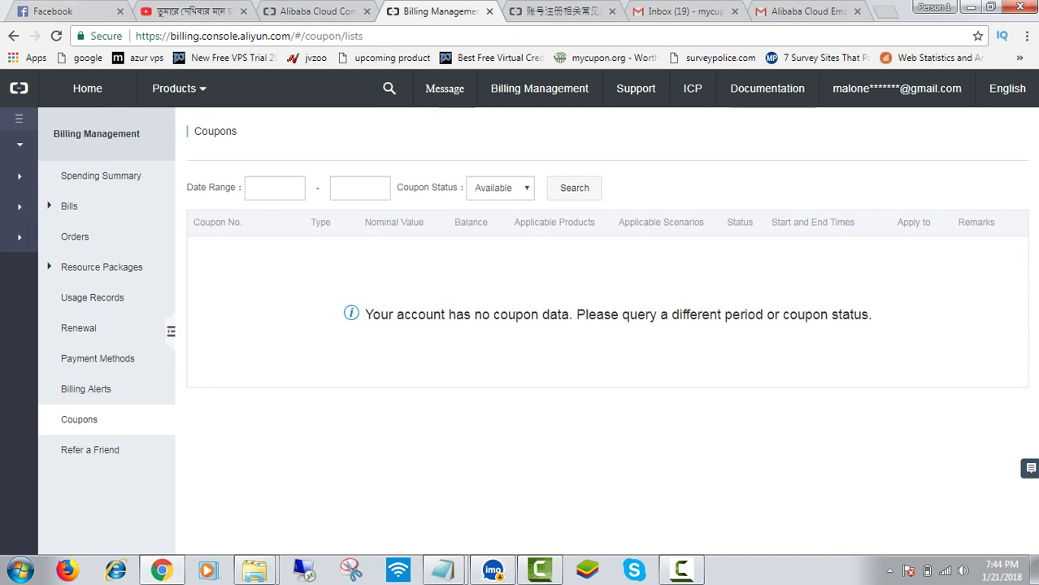
left_click(682, 569)
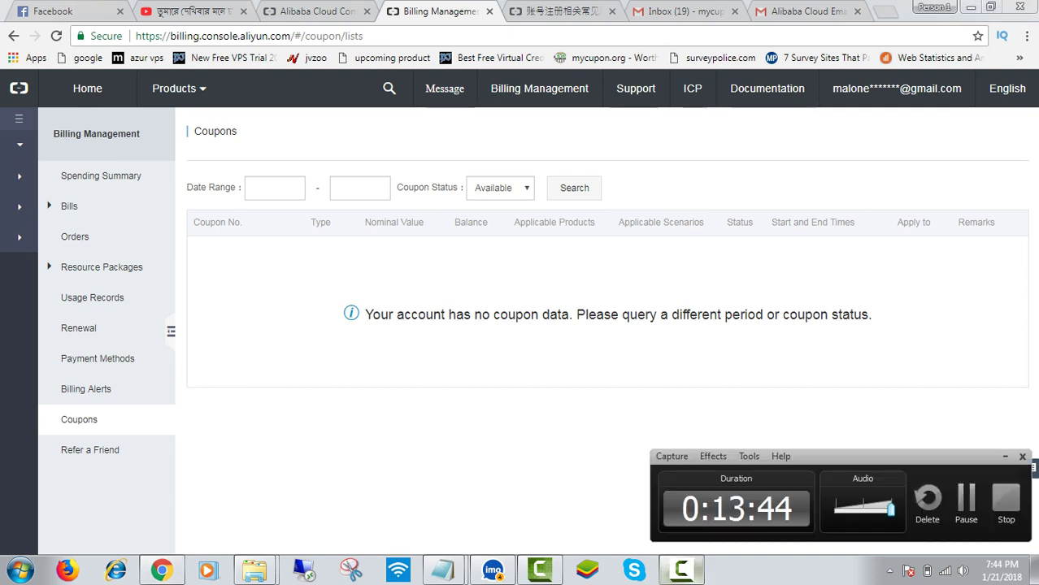